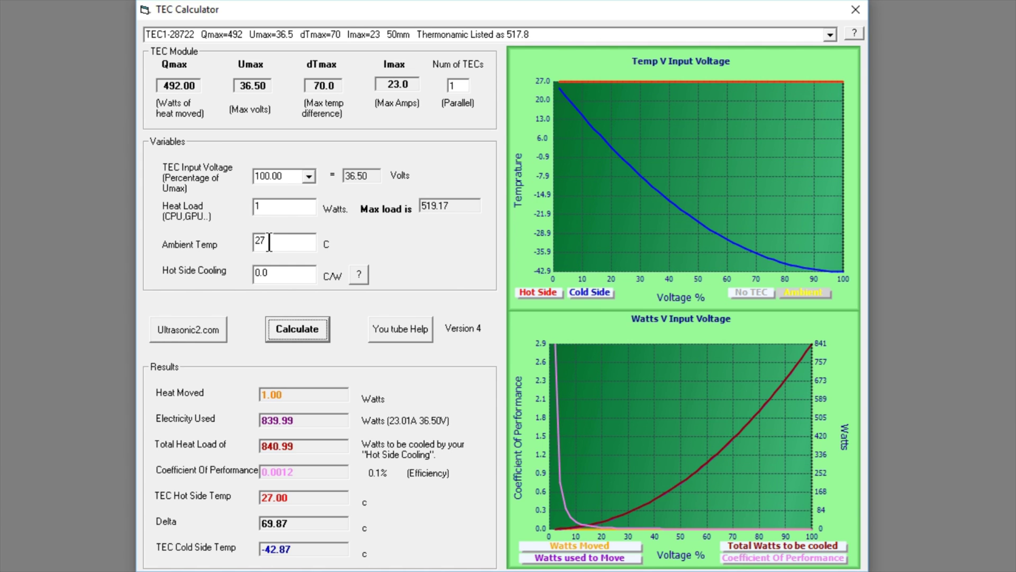
# Select the 0.0 value in the Hot Side Cooling field
pyautogui.click(274, 272)
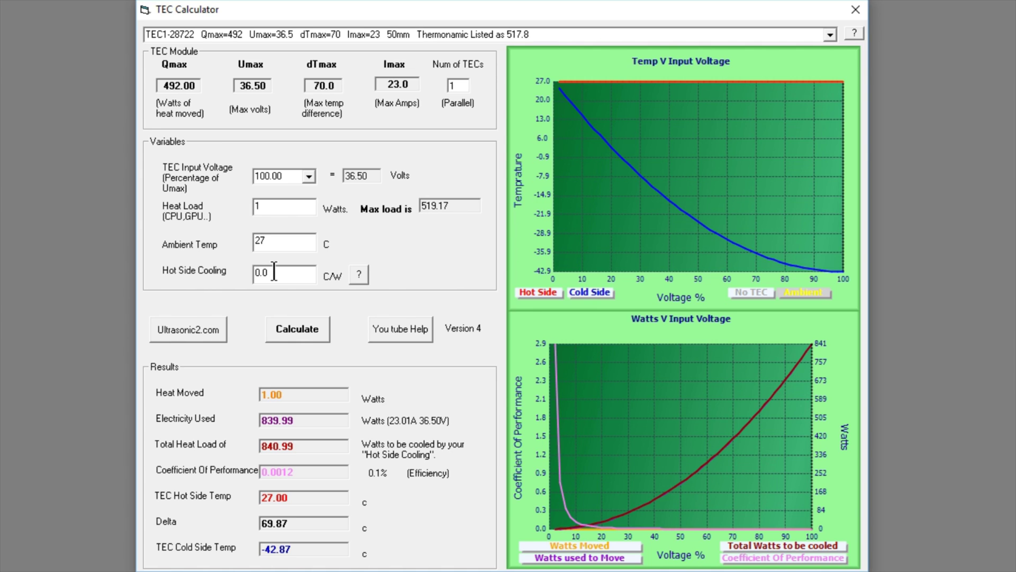
pyautogui.click(274, 272)
pyautogui.moveTo(275, 274); pyautogui.dragTo(239, 273)
# Open the Notes on hot side cooling C/W ratings, read them, then close the window
pyautogui.click(359, 273)
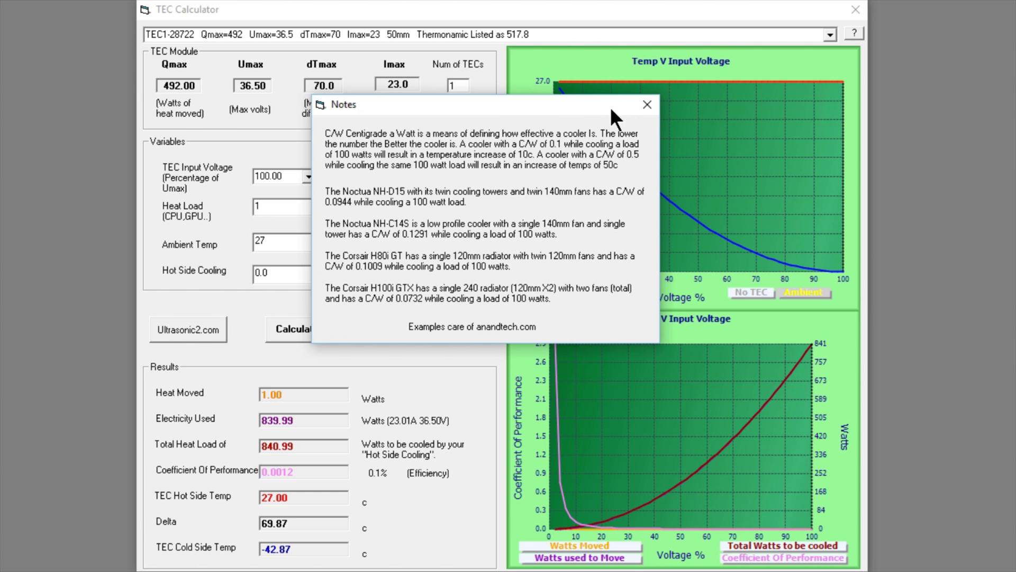
pyautogui.click(646, 104)
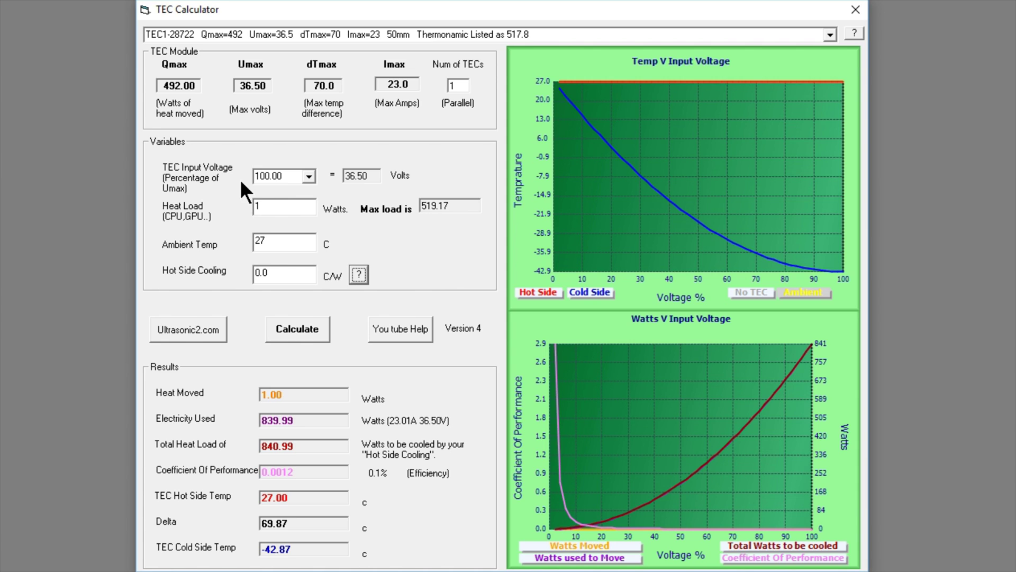
pyautogui.doubleClick(271, 244)
pyautogui.hotkey('shift', 'Tab')
pyautogui.moveTo(296, 391); pyautogui.dragTo(246, 392)
pyautogui.moveTo(303, 420); pyautogui.dragTo(237, 413)
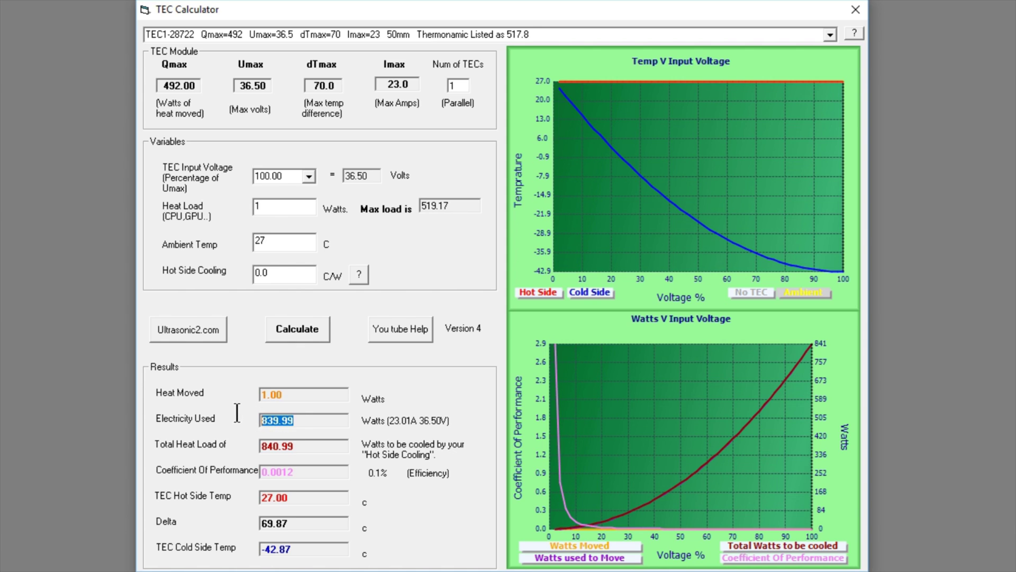
pyautogui.moveTo(310, 446); pyautogui.dragTo(243, 441)
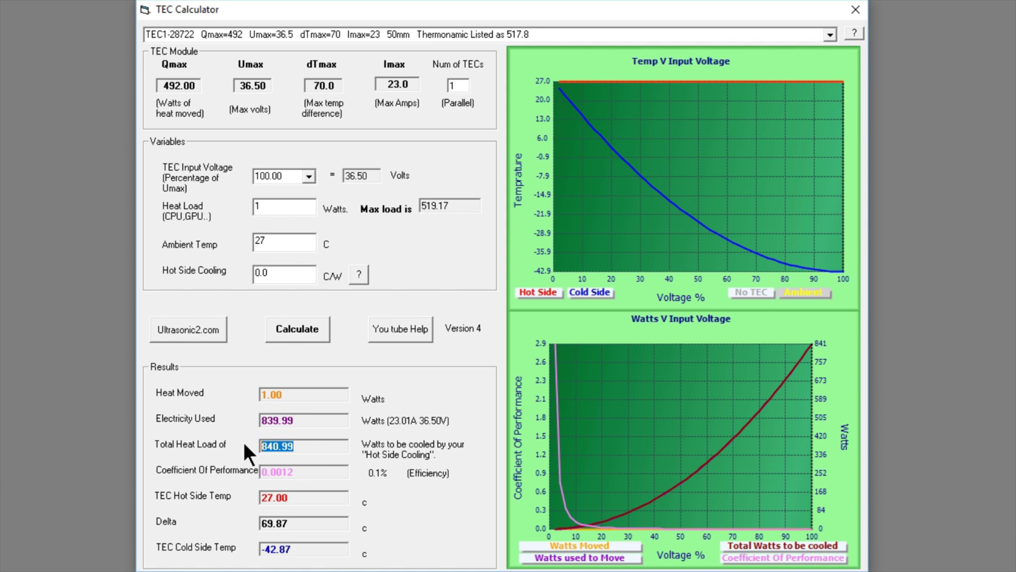
pyautogui.moveTo(291, 395); pyautogui.dragTo(231, 389)
pyautogui.moveTo(313, 449); pyautogui.dragTo(218, 445)
pyautogui.moveTo(319, 447); pyautogui.dragTo(255, 449)
pyautogui.moveTo(292, 395); pyautogui.dragTo(225, 394)
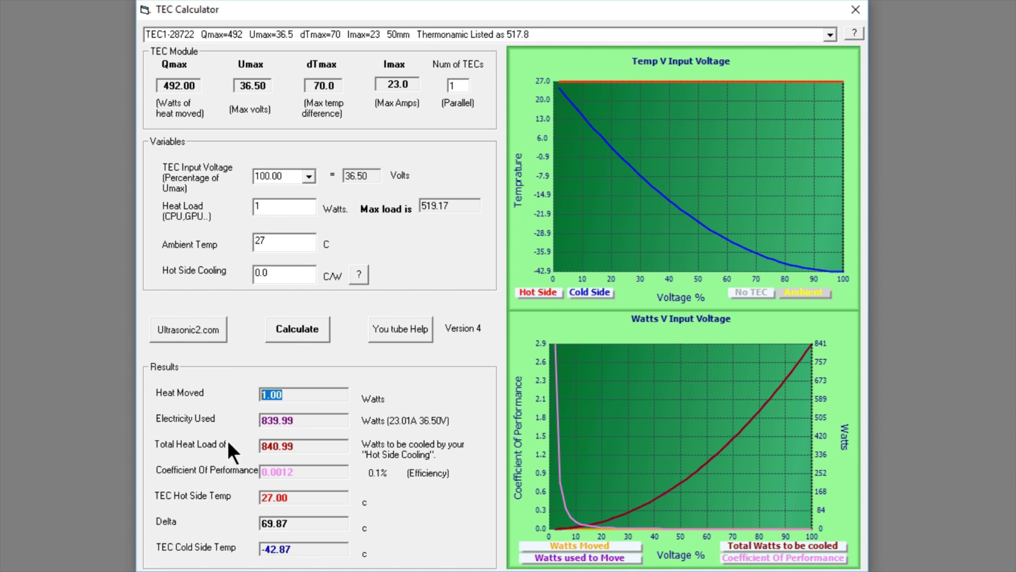
pyautogui.moveTo(320, 419); pyautogui.dragTo(226, 411)
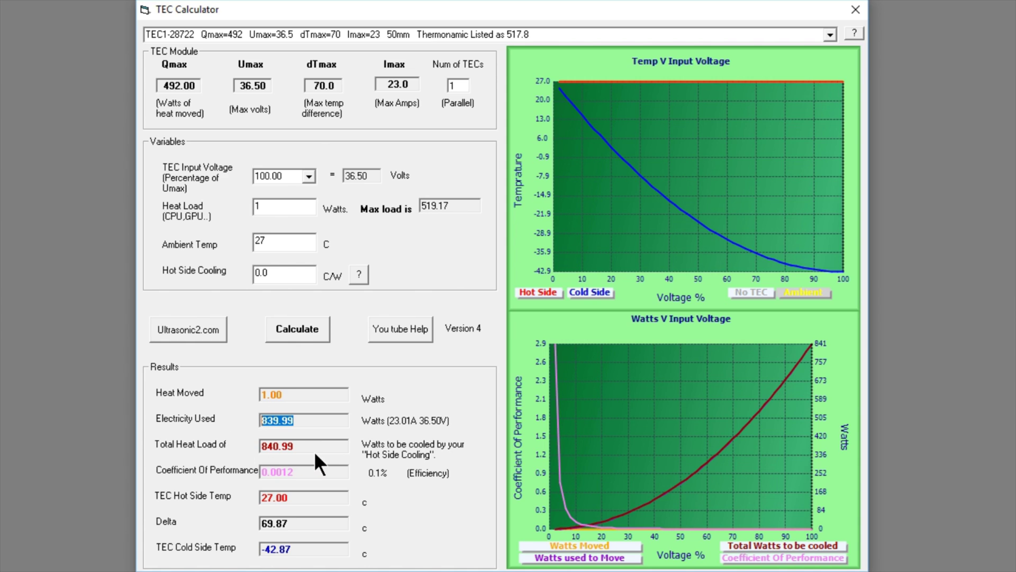
pyautogui.moveTo(302, 446); pyautogui.dragTo(246, 446)
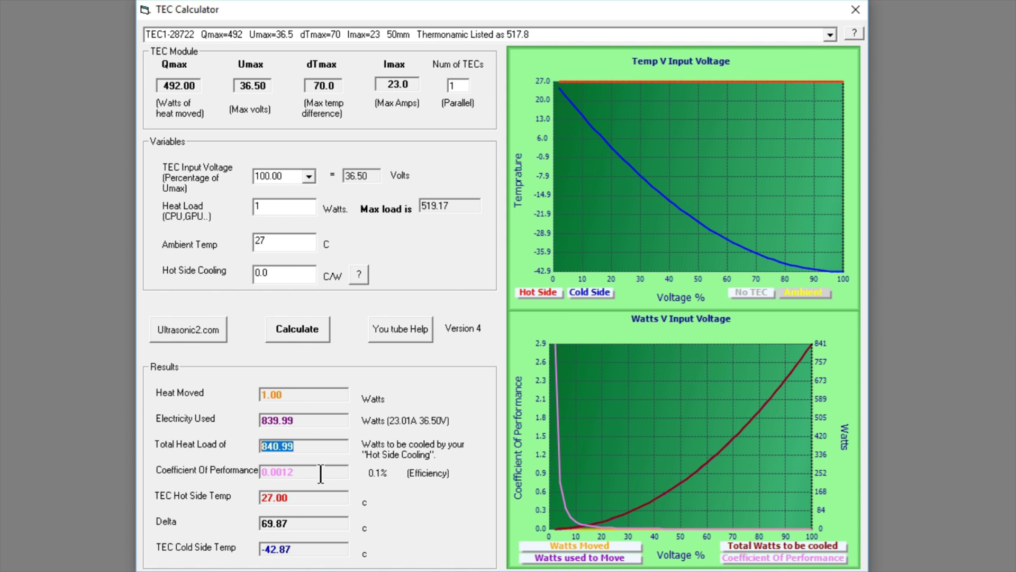
pyautogui.moveTo(320, 472); pyautogui.dragTo(211, 470)
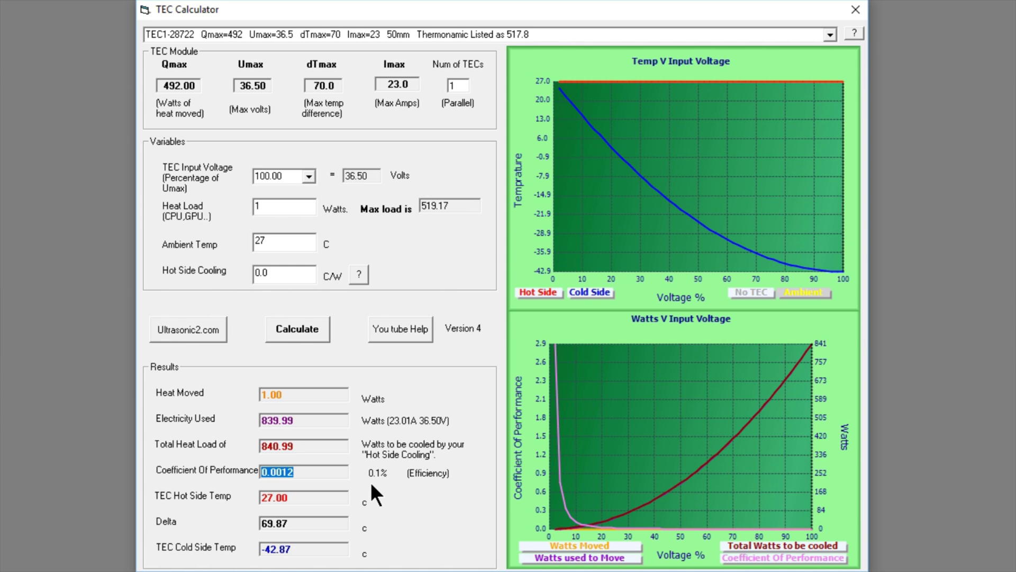
pyautogui.click(288, 496)
pyautogui.doubleClick(289, 496)
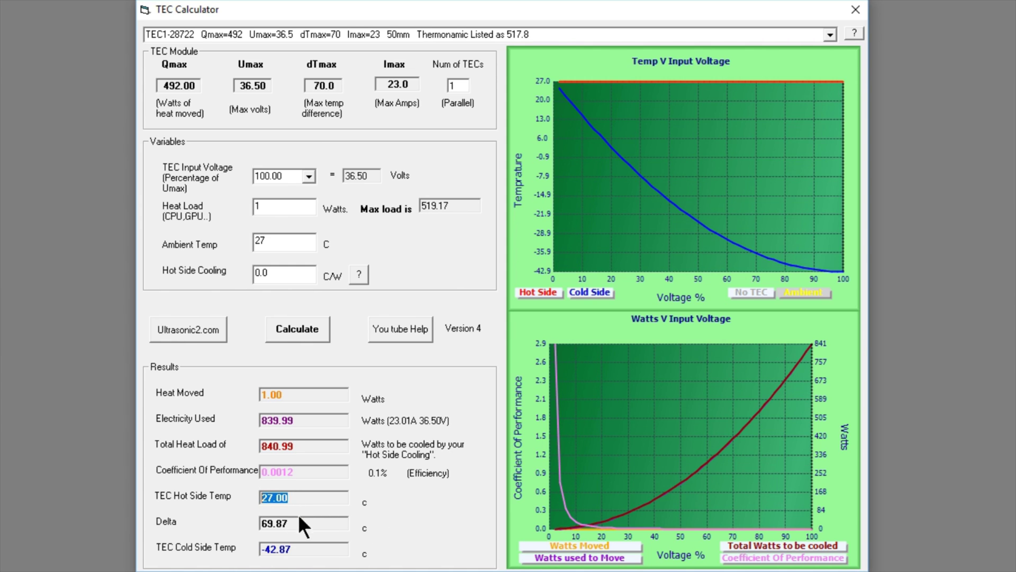
pyautogui.click(316, 547)
pyautogui.click(312, 523)
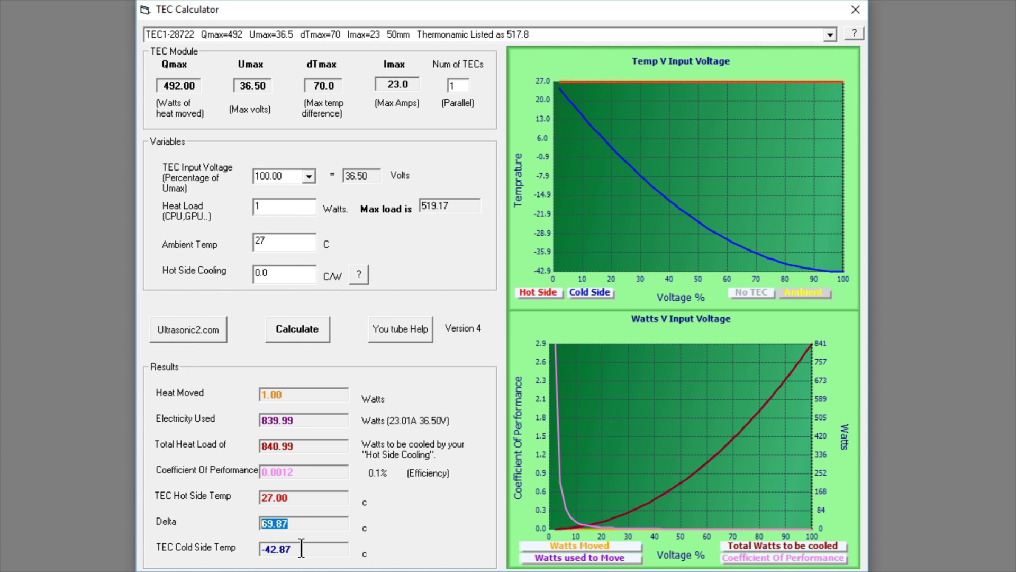
pyautogui.doubleClick(301, 545)
pyautogui.doubleClick(260, 523)
pyautogui.moveTo(306, 445); pyautogui.dragTo(263, 421)
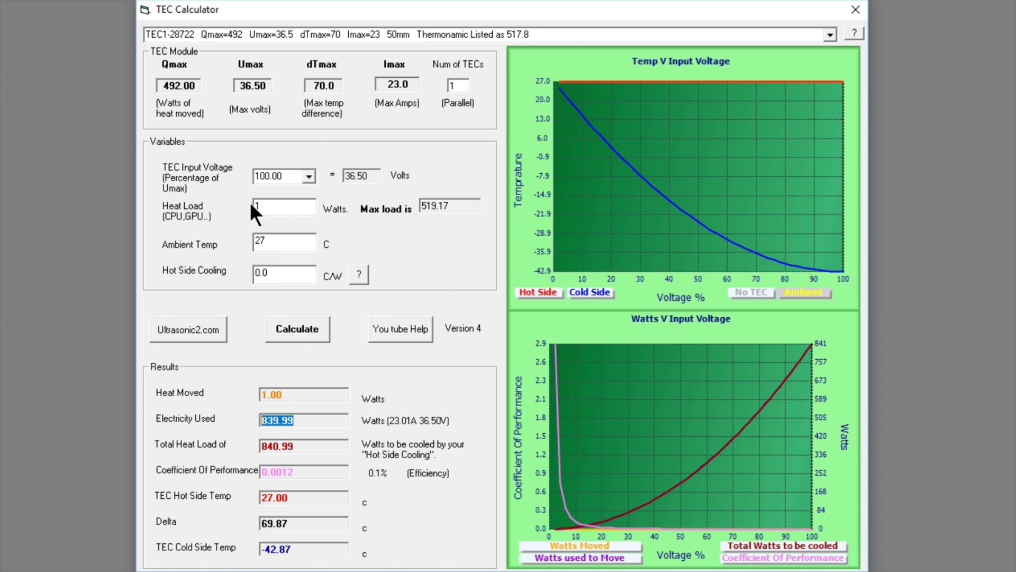
pyautogui.moveTo(294, 394); pyautogui.dragTo(255, 392)
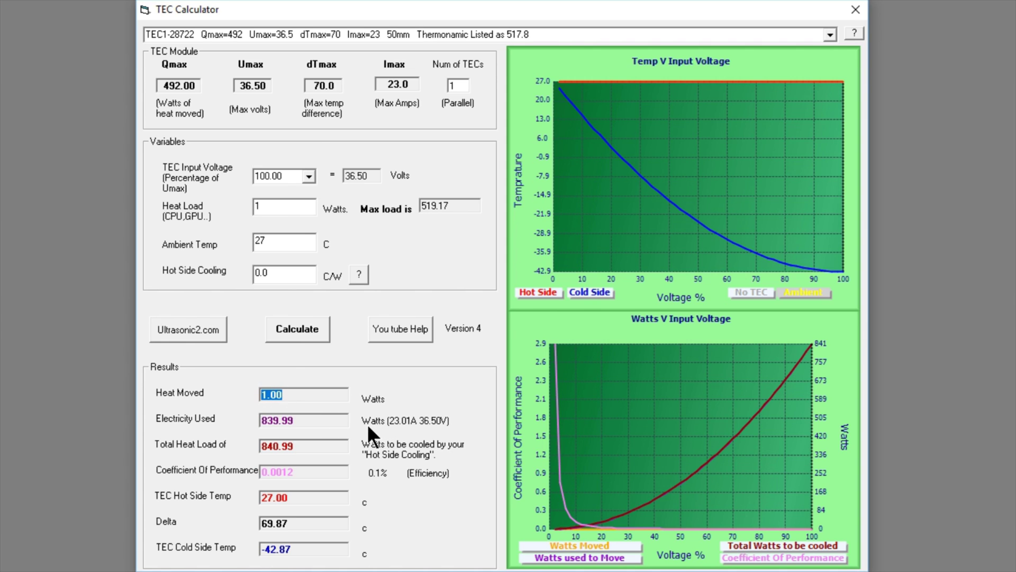
# Replace the heat load of 1 with 519 W and recalculate
pyautogui.click(264, 208)
pyautogui.press('BackSpace')
pyautogui.write('519')
pyautogui.click(305, 328)
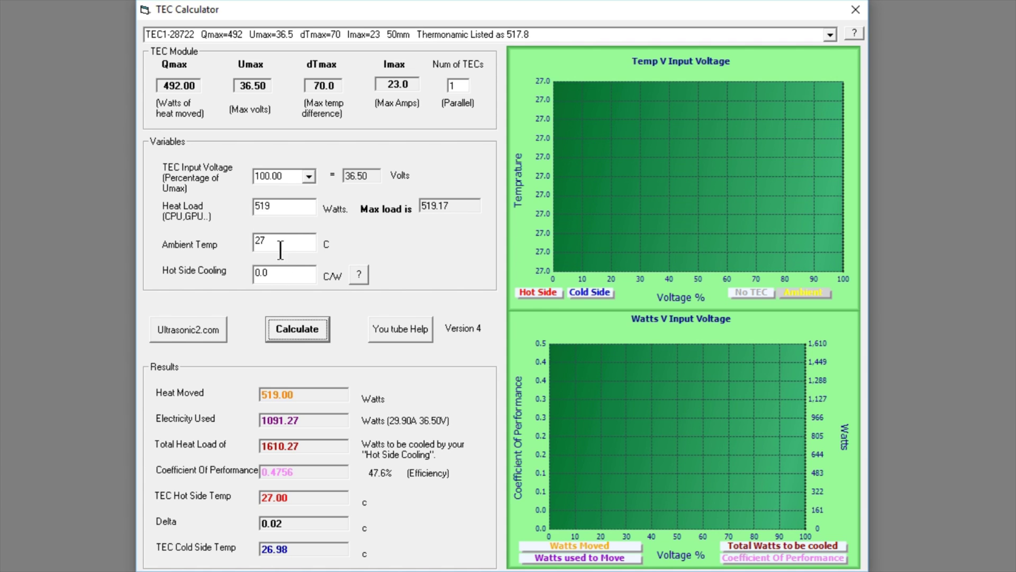
pyautogui.moveTo(276, 206); pyautogui.dragTo(233, 205)
# Enter a 250 W heat load, choose 50% input voltage, and recalculate
pyautogui.write('250')
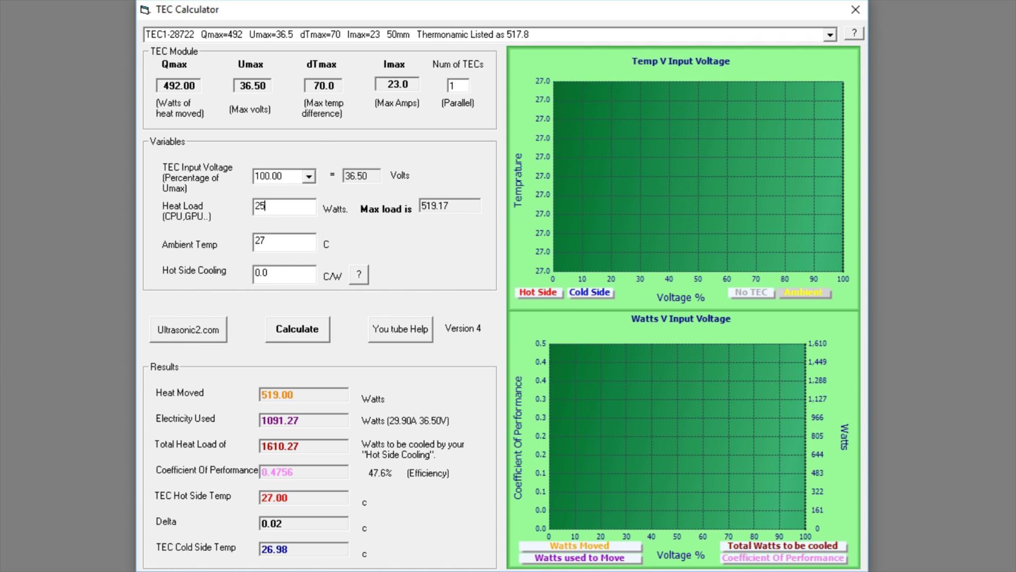
pyautogui.click(302, 179)
pyautogui.click(309, 178)
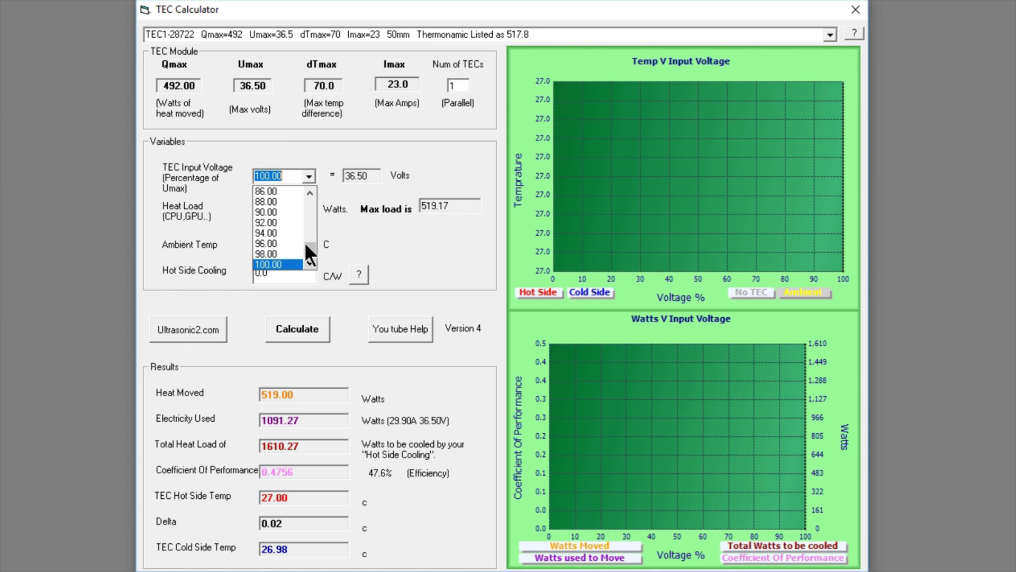
pyautogui.moveTo(308, 244); pyautogui.dragTo(307, 225)
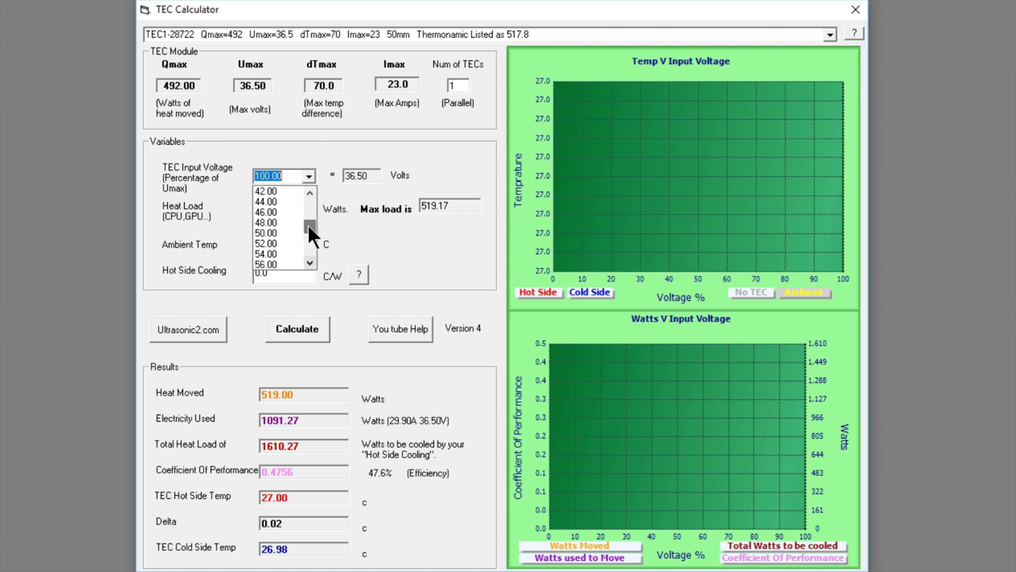
pyautogui.click(274, 232)
pyautogui.click(298, 329)
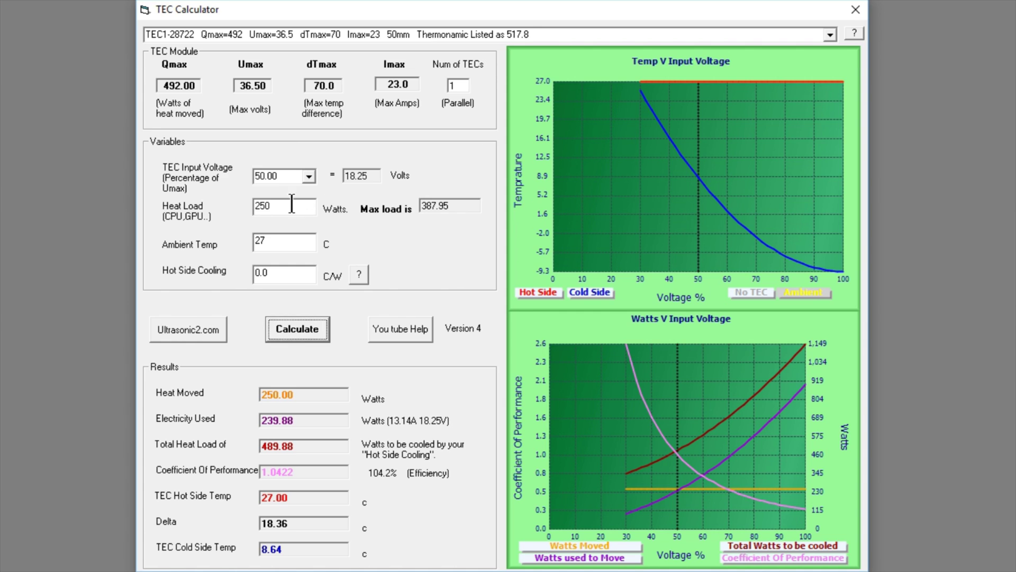
# Set the heat load to 50 W and recalculate at 20% input voltage
pyautogui.moveTo(291, 203); pyautogui.dragTo(247, 202)
pyautogui.write('50')
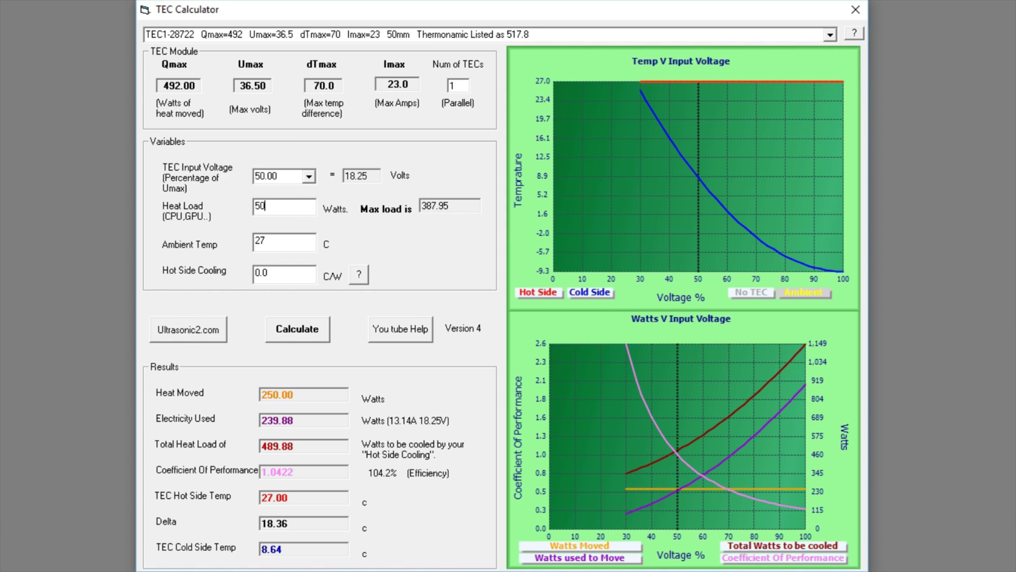
pyautogui.click(309, 176)
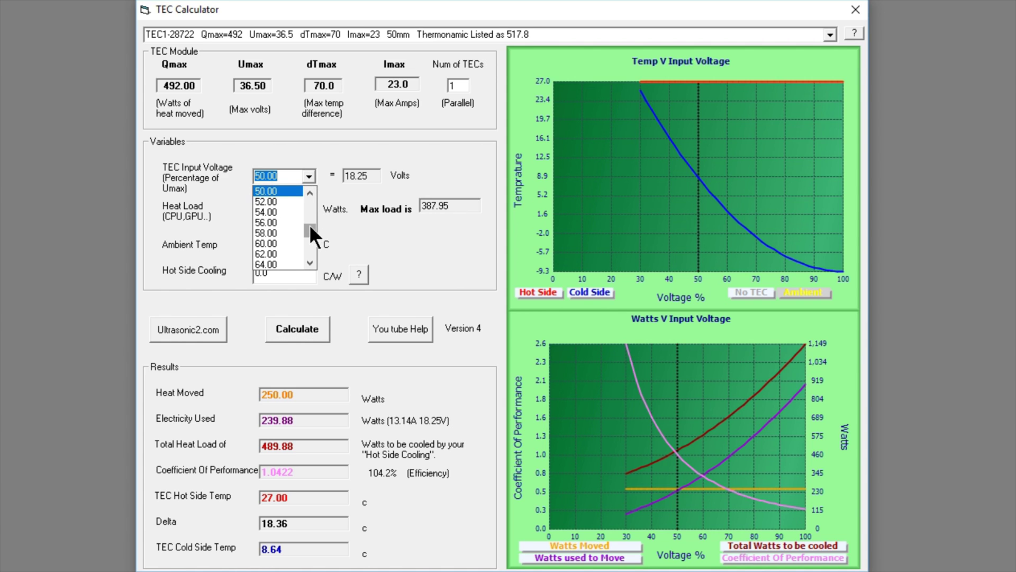
pyautogui.moveTo(310, 224)
pyautogui.mouseDown()
pyautogui.moveTo(307, 199)
pyautogui.moveTo(305, 209)
pyautogui.mouseUp()
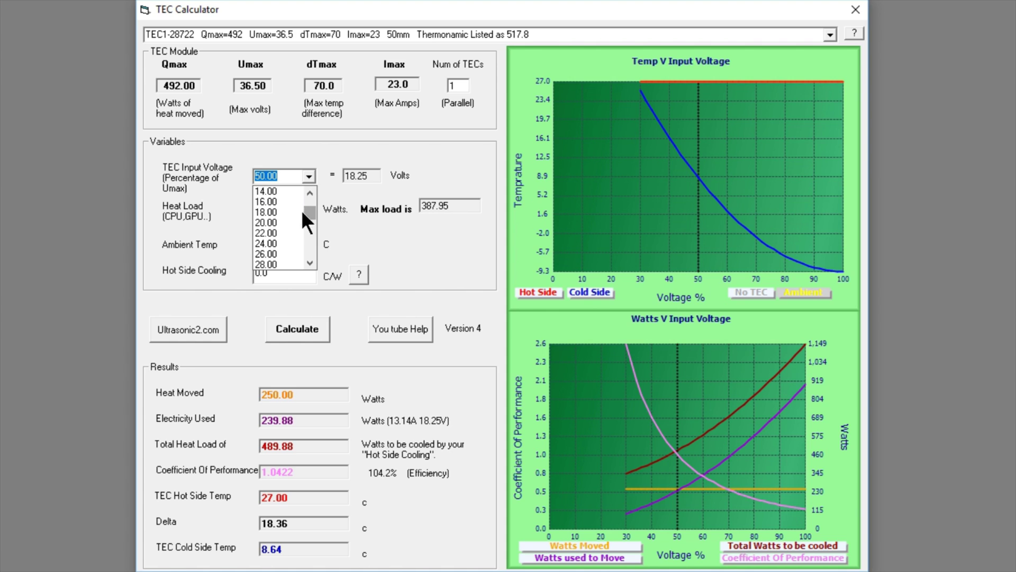
pyautogui.click(302, 212)
pyautogui.click(303, 331)
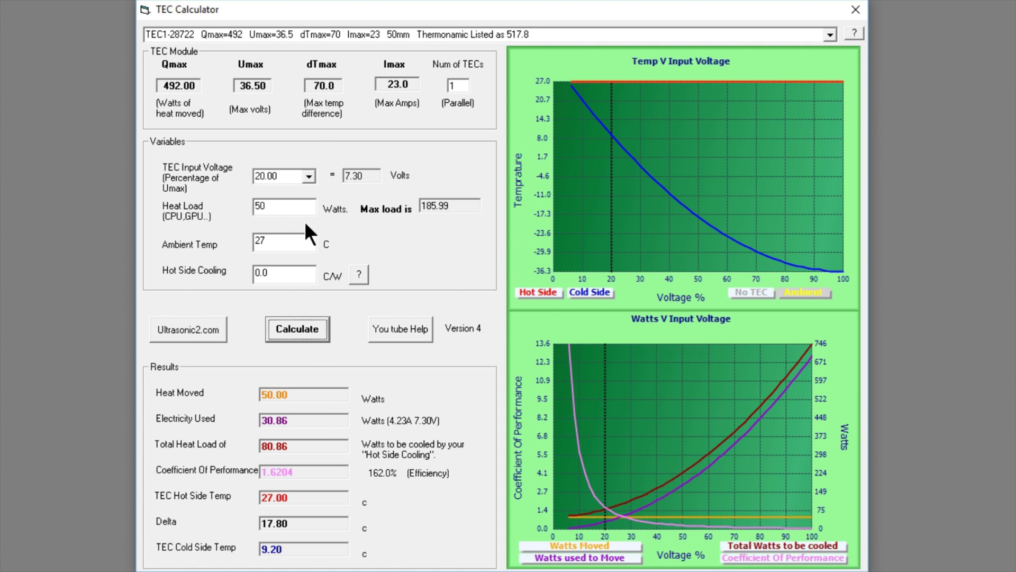
# Recalculate at 10%, 6%, and then 4% input voltage
pyautogui.click(309, 176)
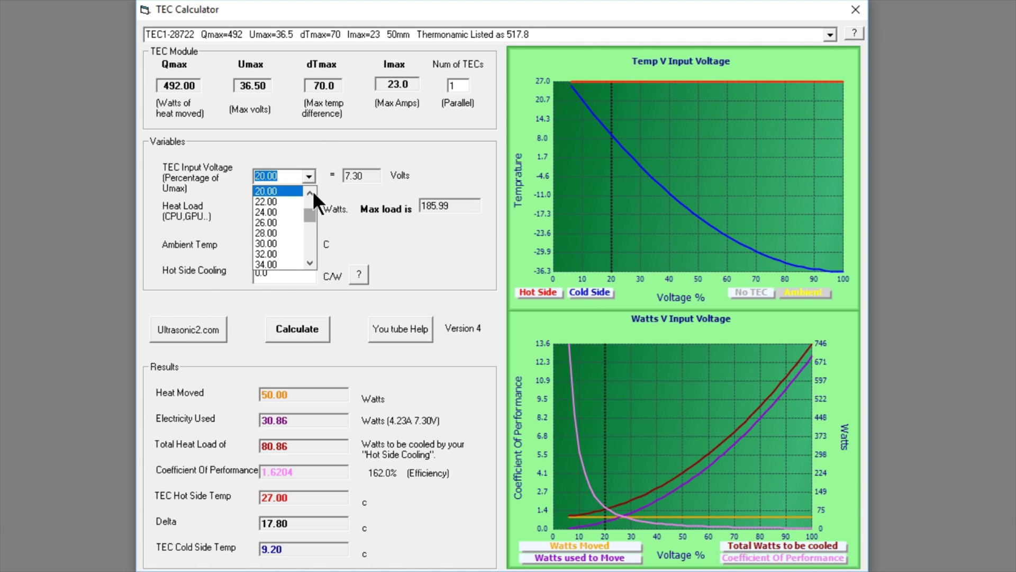
pyautogui.click(310, 191)
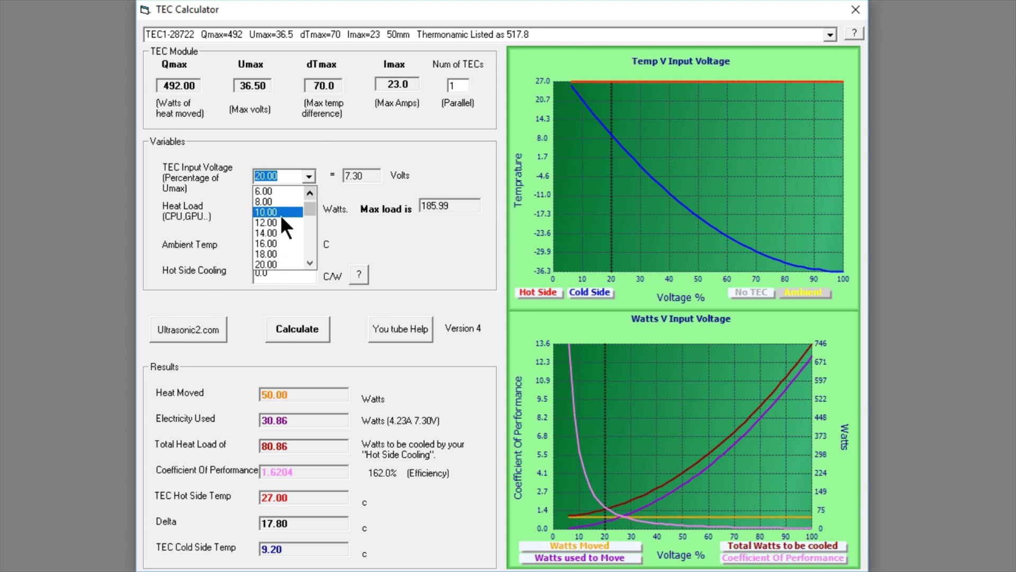
pyautogui.click(280, 215)
pyautogui.click(302, 327)
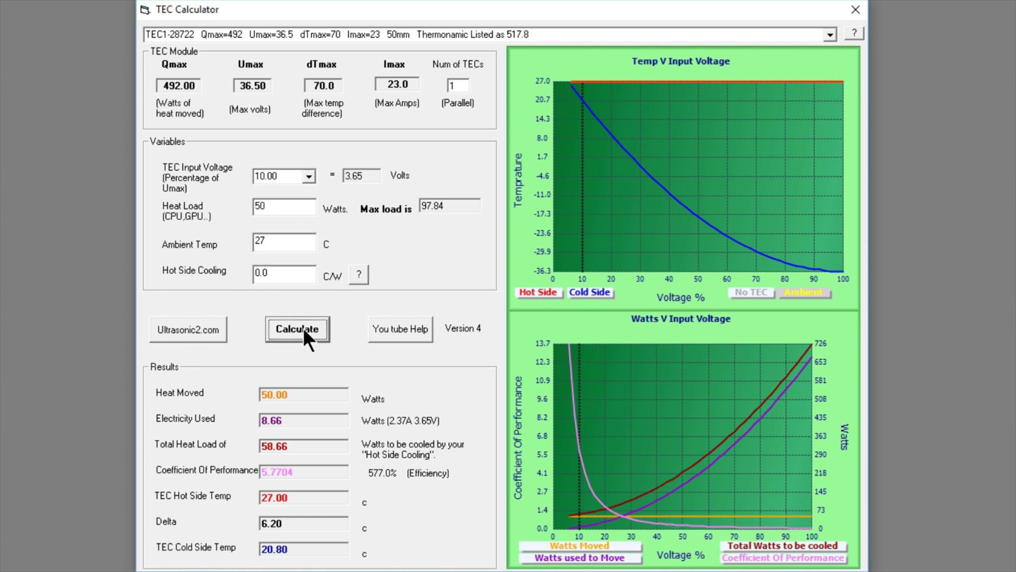
pyautogui.click(308, 176)
pyautogui.scroll(3, 306, 189)
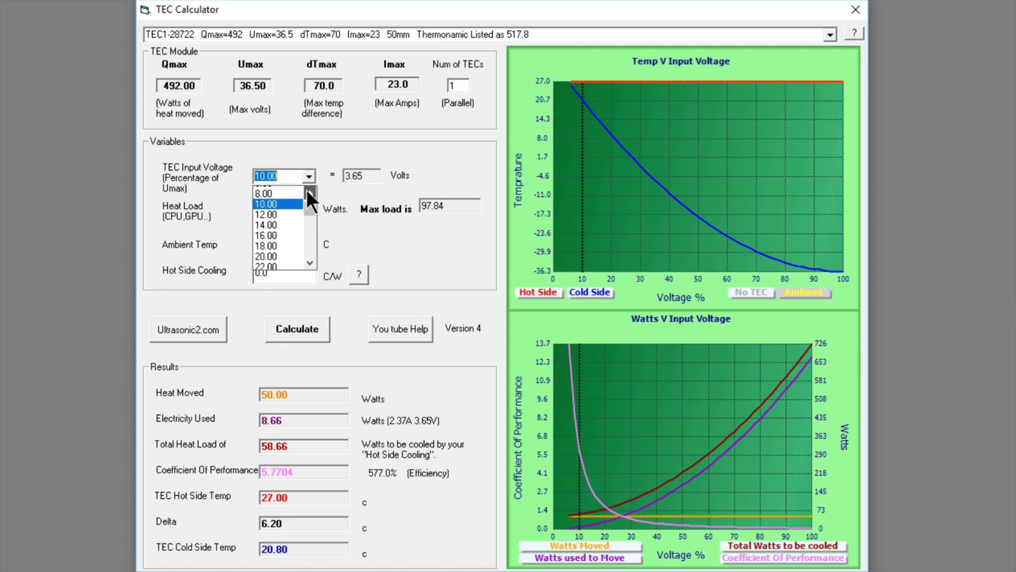
pyautogui.click(288, 201)
pyautogui.click(302, 332)
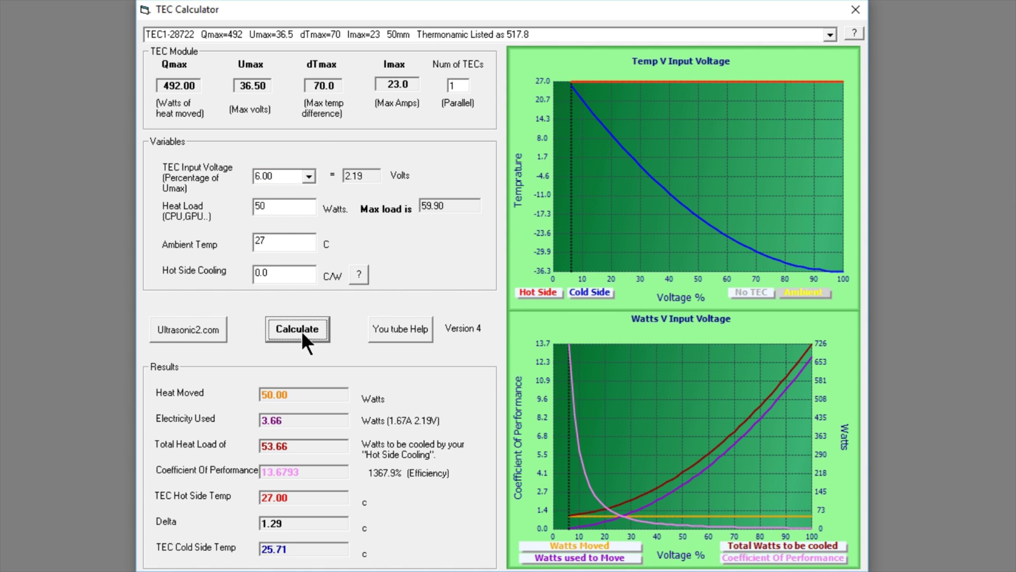
pyautogui.click(309, 176)
pyautogui.scroll(2, 309, 189)
pyautogui.click(285, 195)
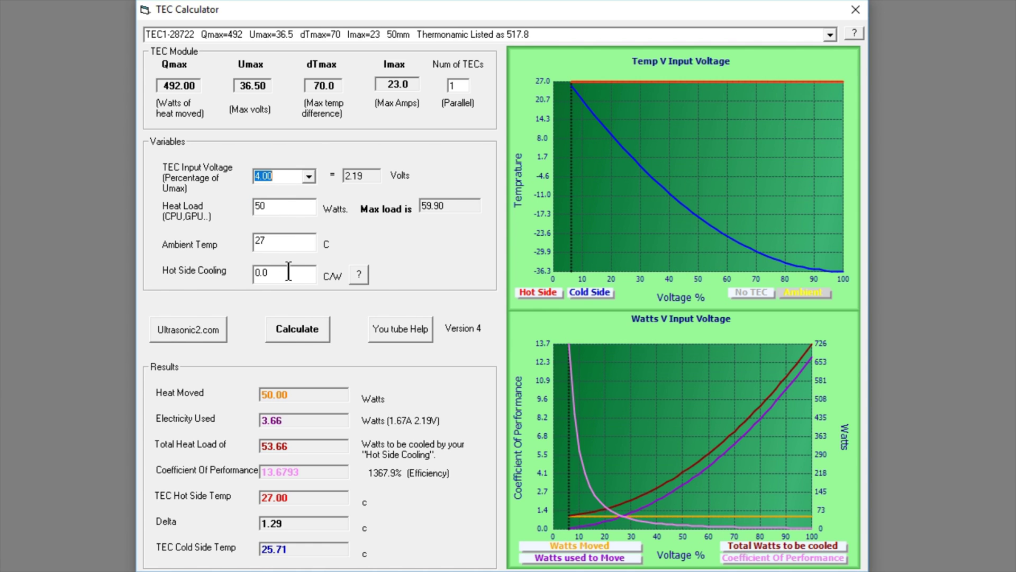
pyautogui.click(294, 327)
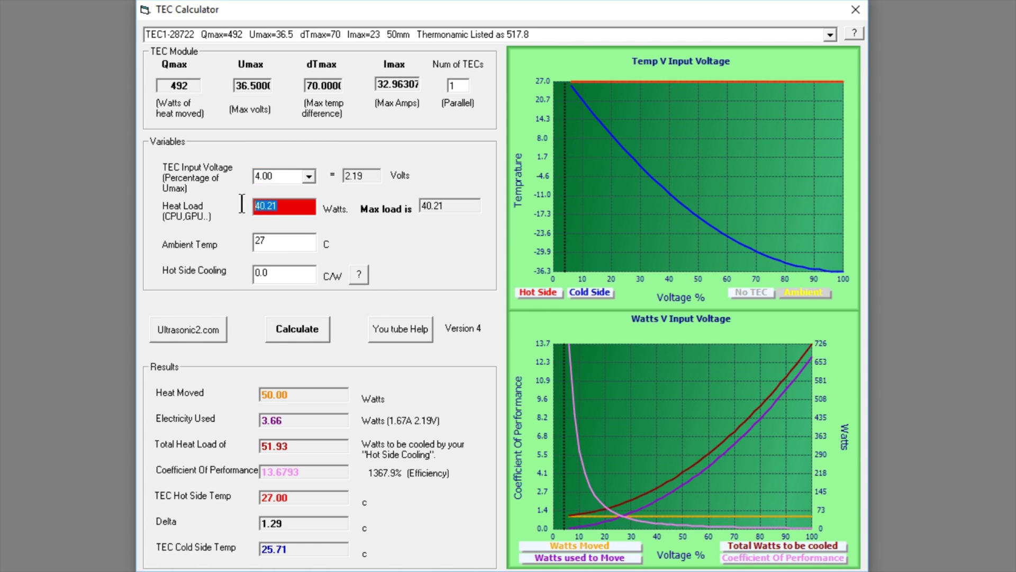
# Enter a 10 W heat load and recalculate, then again at 2% input voltage
pyautogui.write('10')
pyautogui.click(301, 332)
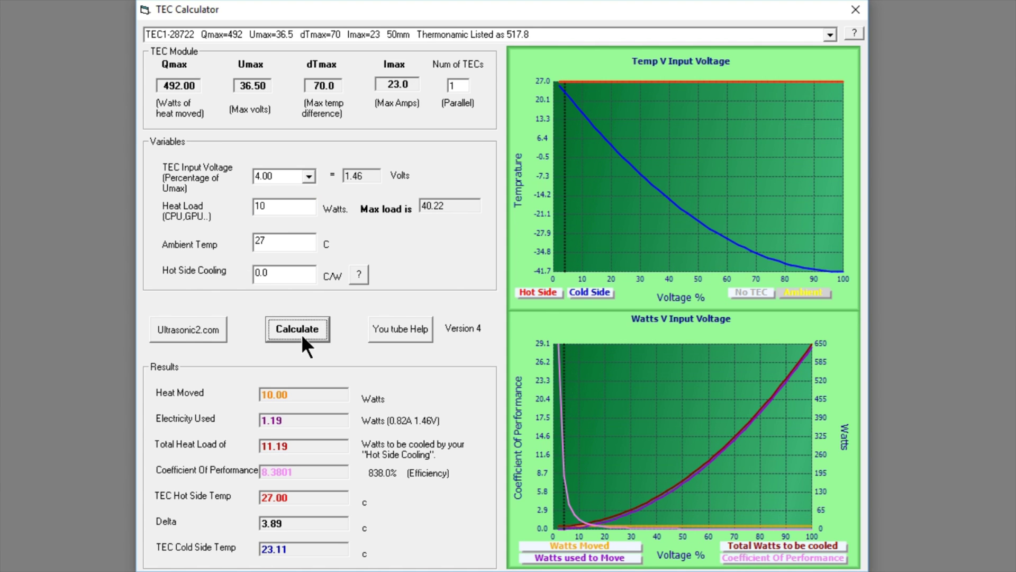
pyautogui.click(306, 175)
pyautogui.click(283, 195)
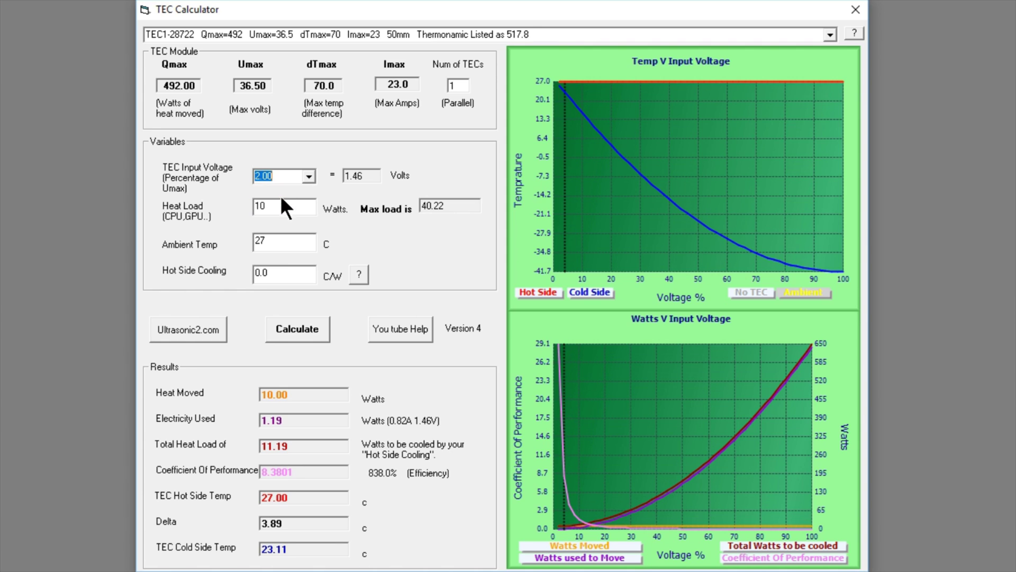
pyautogui.click(285, 335)
# Change the heat load to 20 W and recalculate
pyautogui.moveTo(277, 210); pyautogui.dragTo(253, 209)
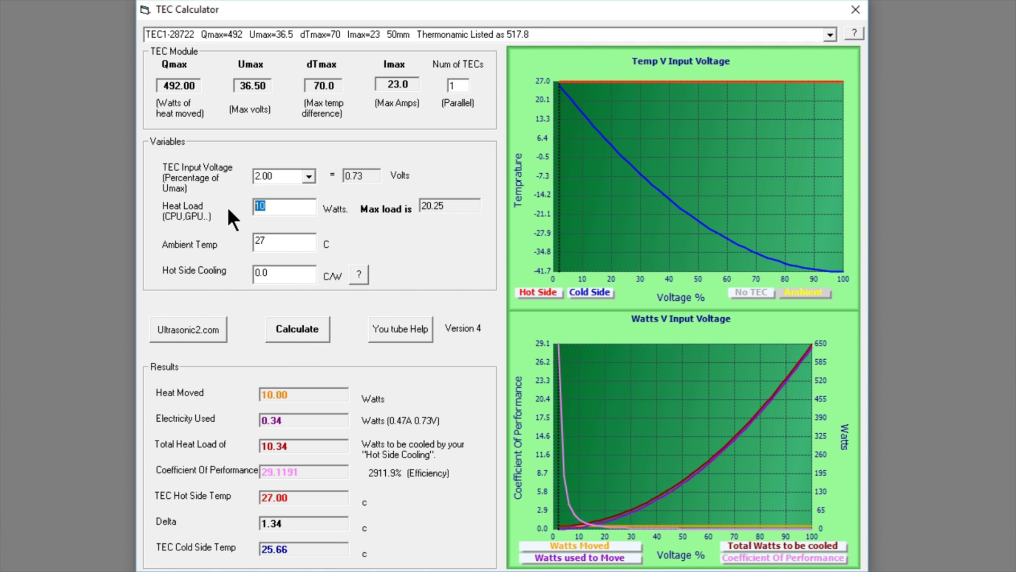
pyautogui.write('20')
pyautogui.click(283, 326)
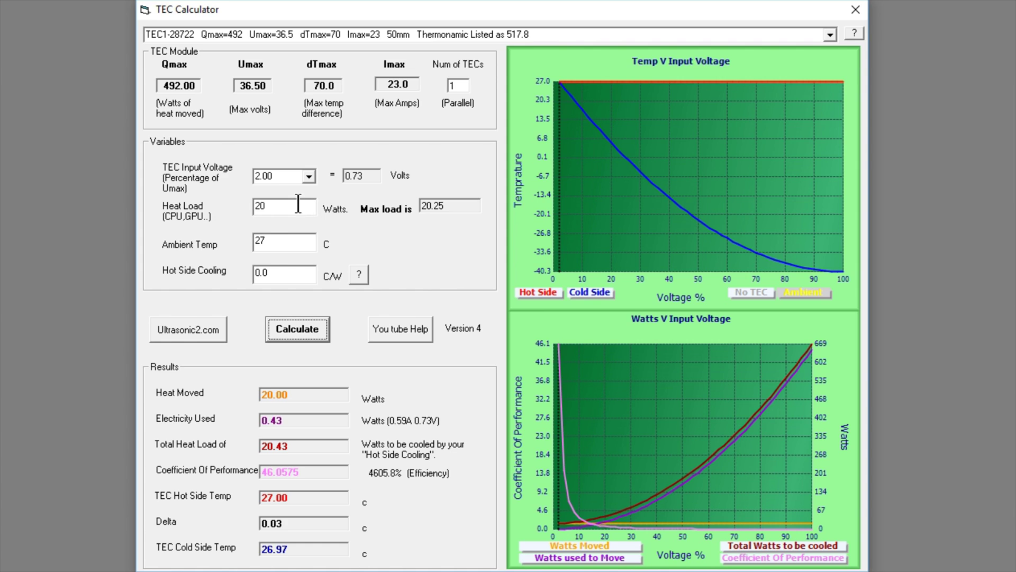
pyautogui.moveTo(298, 202); pyautogui.dragTo(245, 208)
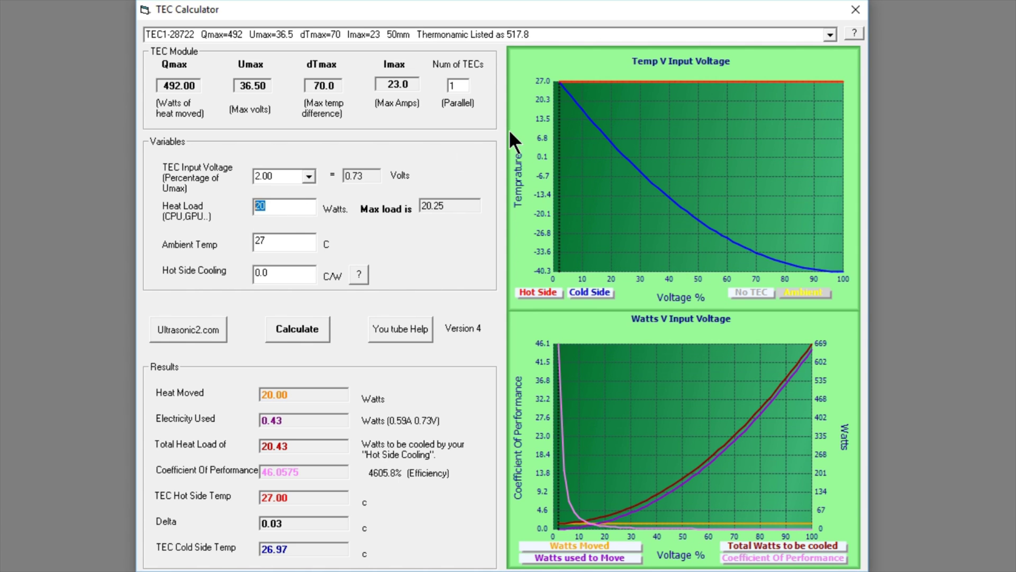
pyautogui.moveTo(456, 80); pyautogui.dragTo(447, 80)
pyautogui.click(293, 327)
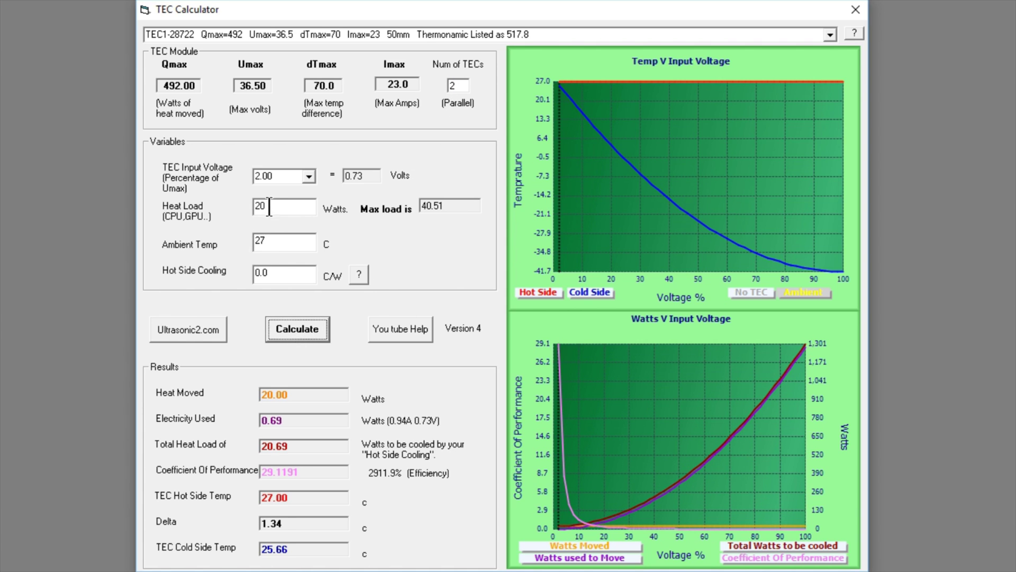
pyautogui.moveTo(269, 206); pyautogui.dragTo(238, 200)
pyautogui.write('40')
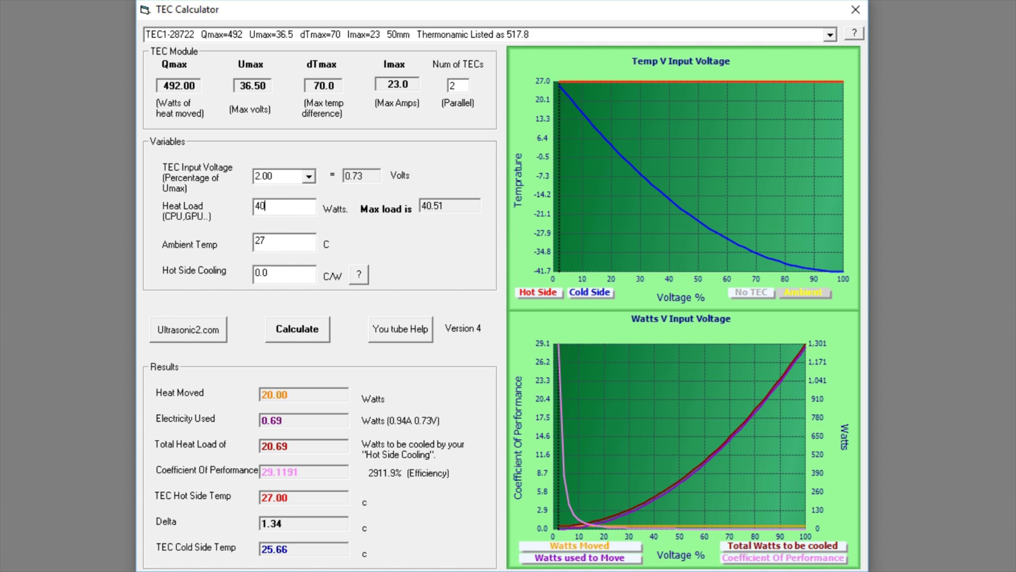
pyautogui.click(309, 328)
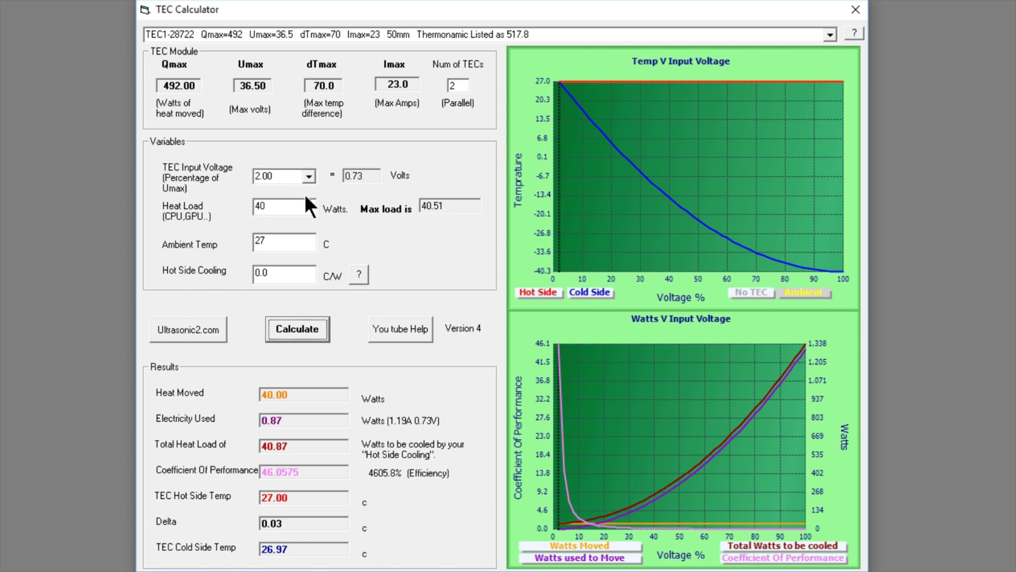
pyautogui.moveTo(462, 84); pyautogui.dragTo(438, 87)
pyautogui.write('1')
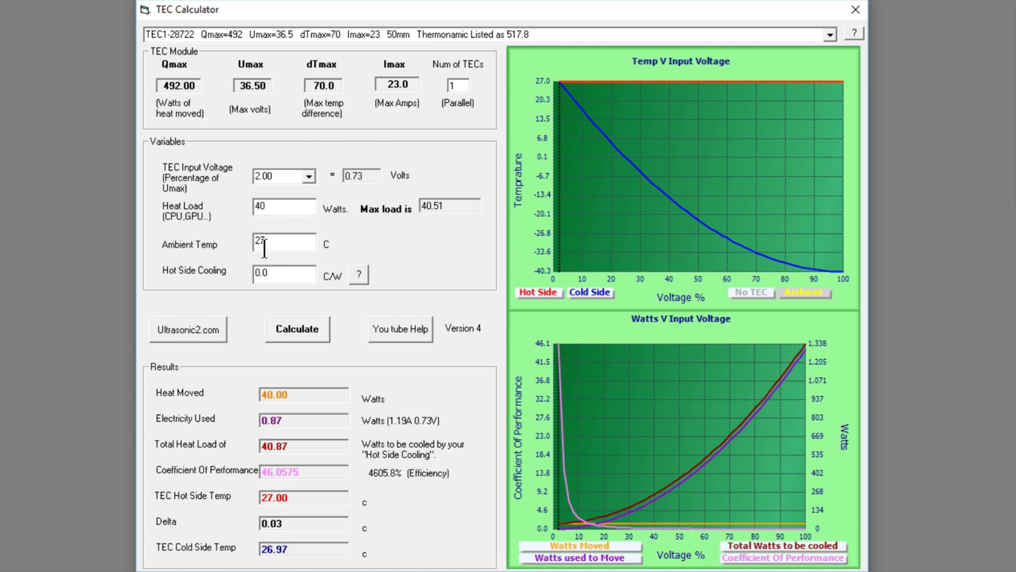
pyautogui.click(287, 328)
pyautogui.write('20')
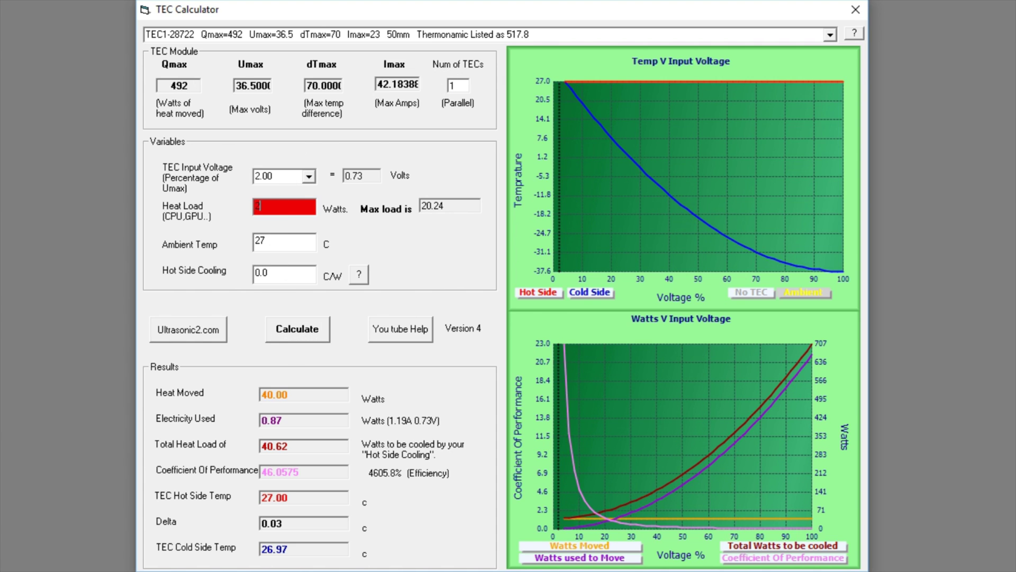
pyautogui.click(296, 330)
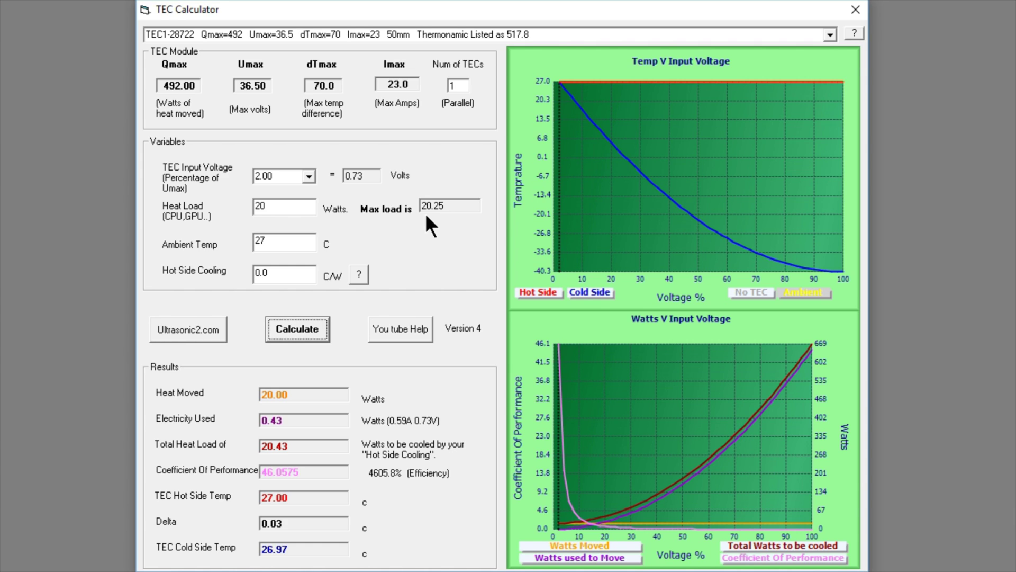
# Make the heat load 200 W and recalculate at 72% input voltage
pyautogui.click(284, 204)
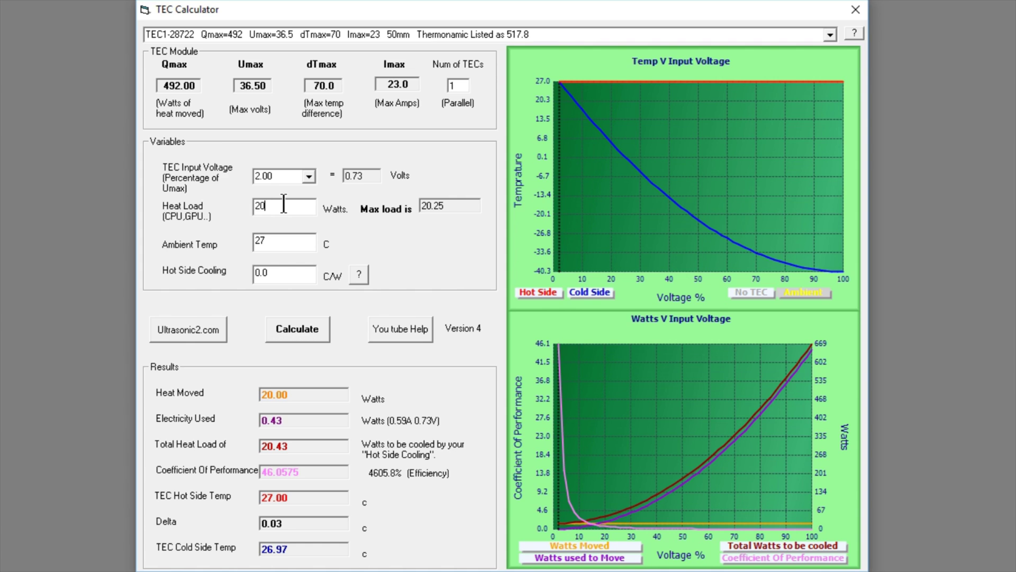
pyautogui.write('0')
pyautogui.click(309, 175)
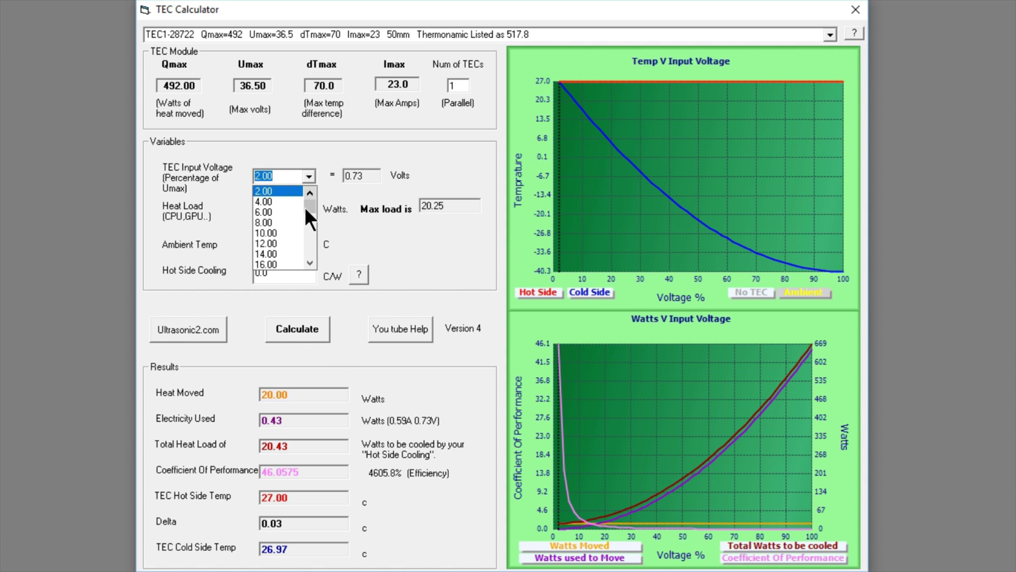
pyautogui.scroll(-10, 307, 213)
pyautogui.click(278, 239)
pyautogui.click(296, 329)
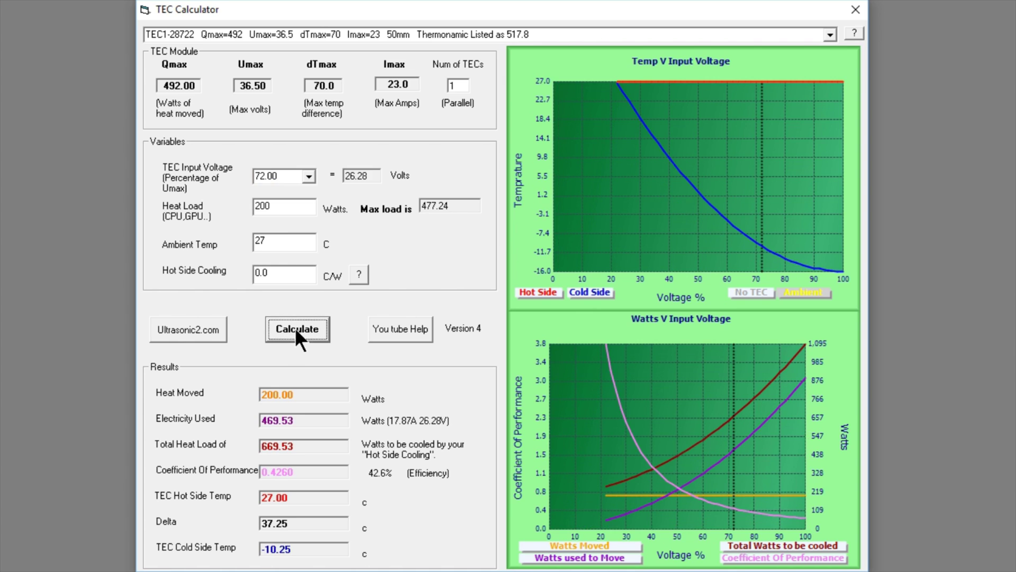
# Recalculate the 200 W load at 64% and then 28% input voltage
pyautogui.click(310, 175)
pyautogui.click(309, 190)
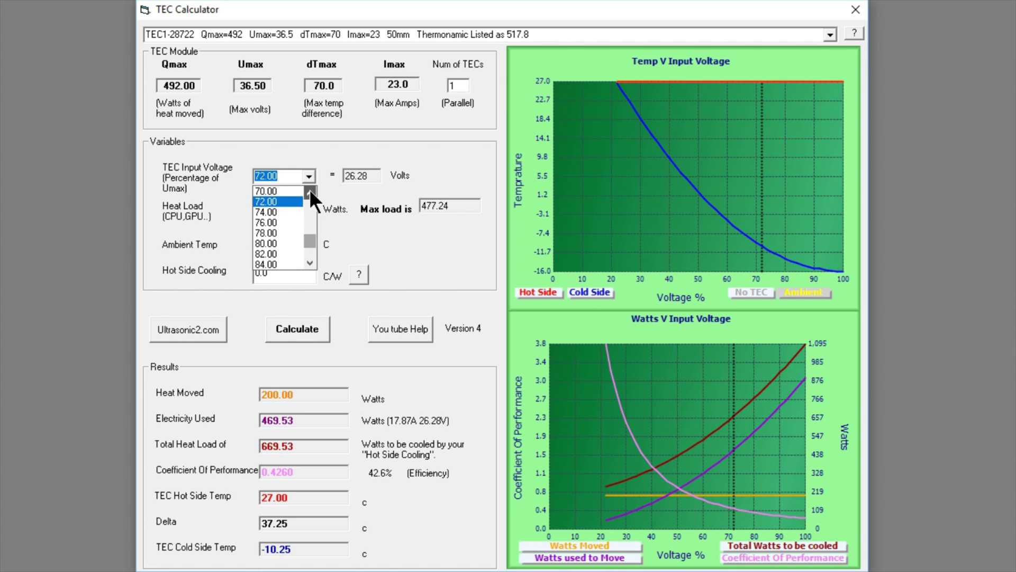
pyautogui.click(309, 189)
pyautogui.click(309, 189)
pyautogui.click(309, 189)
pyautogui.click(294, 192)
pyautogui.click(298, 323)
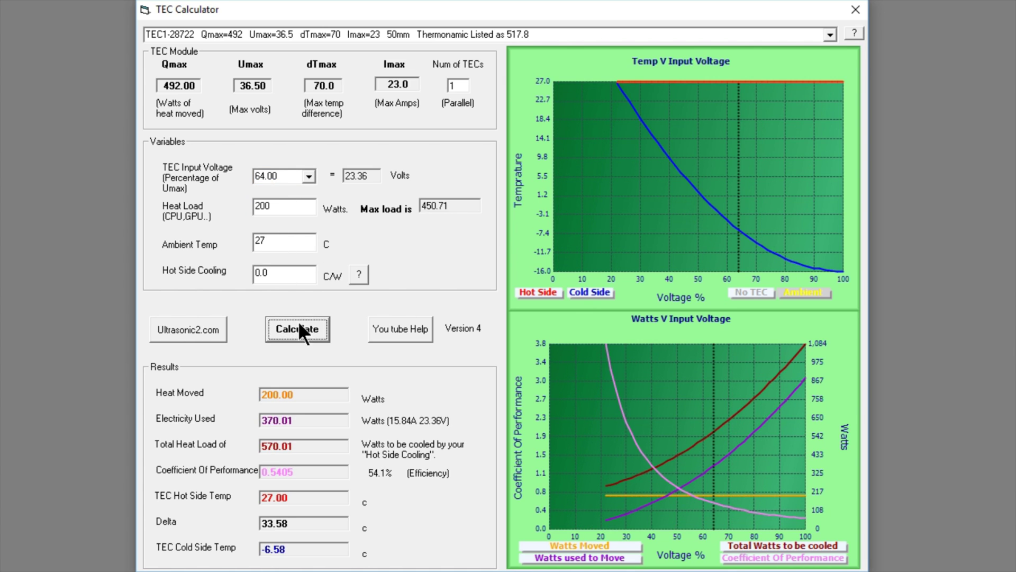
pyautogui.click(309, 176)
pyautogui.moveTo(312, 233); pyautogui.dragTo(310, 213)
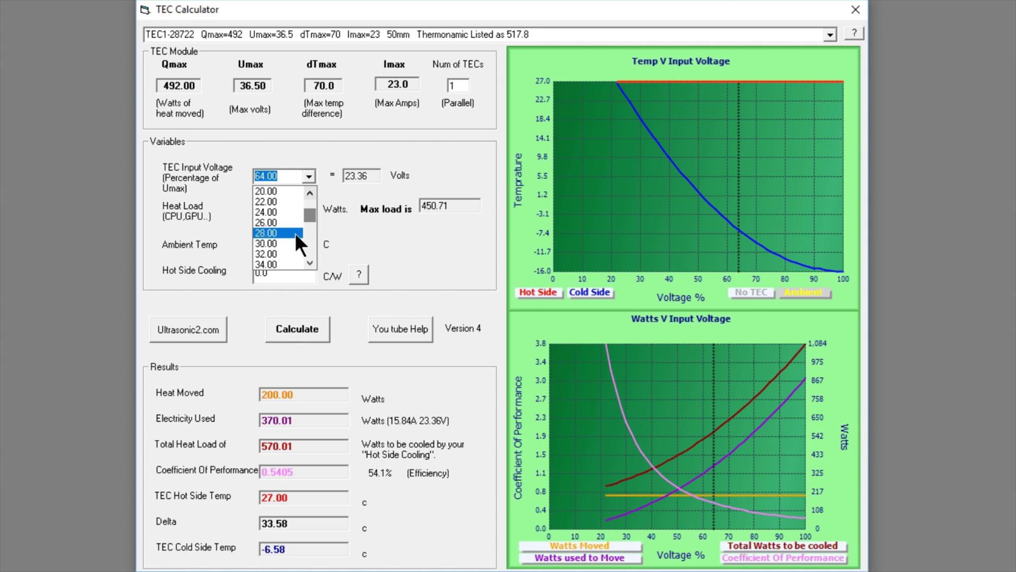
pyautogui.click(294, 233)
pyautogui.click(293, 329)
# Choose 24% input voltage and recalculate
pyautogui.click(309, 176)
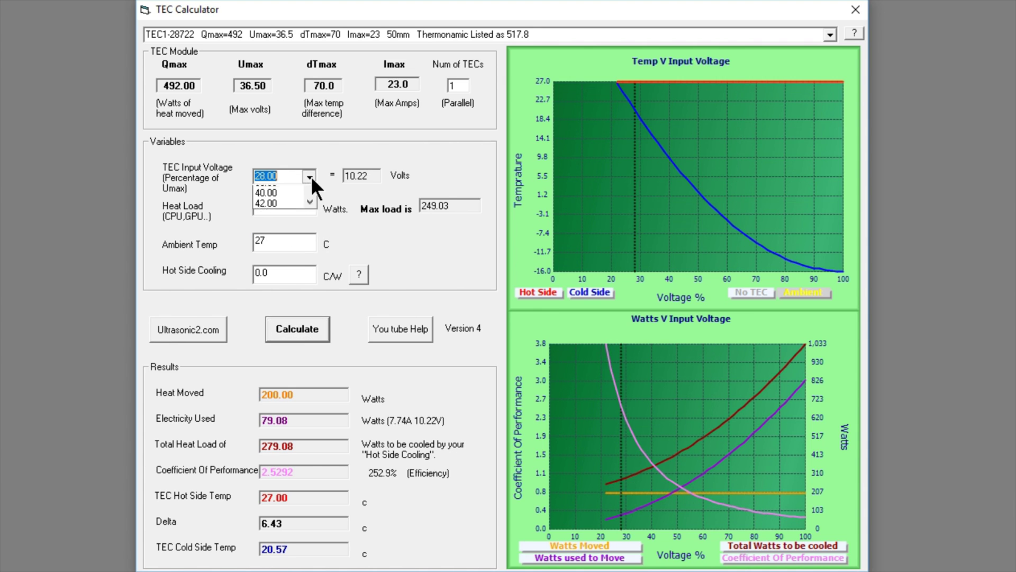
pyautogui.click(311, 189)
pyautogui.click(310, 189)
pyautogui.click(310, 188)
pyautogui.click(283, 192)
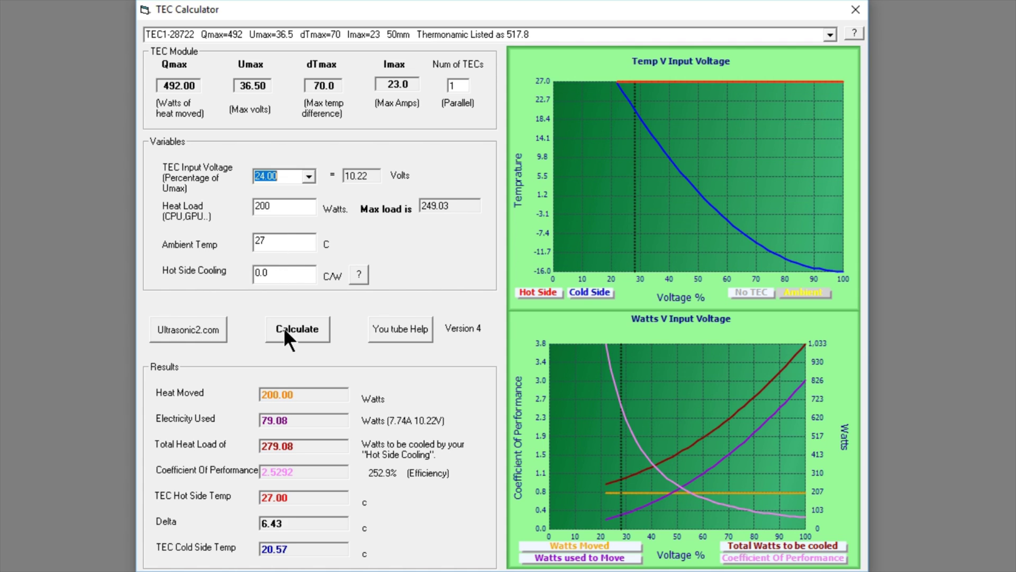
pyautogui.click(283, 327)
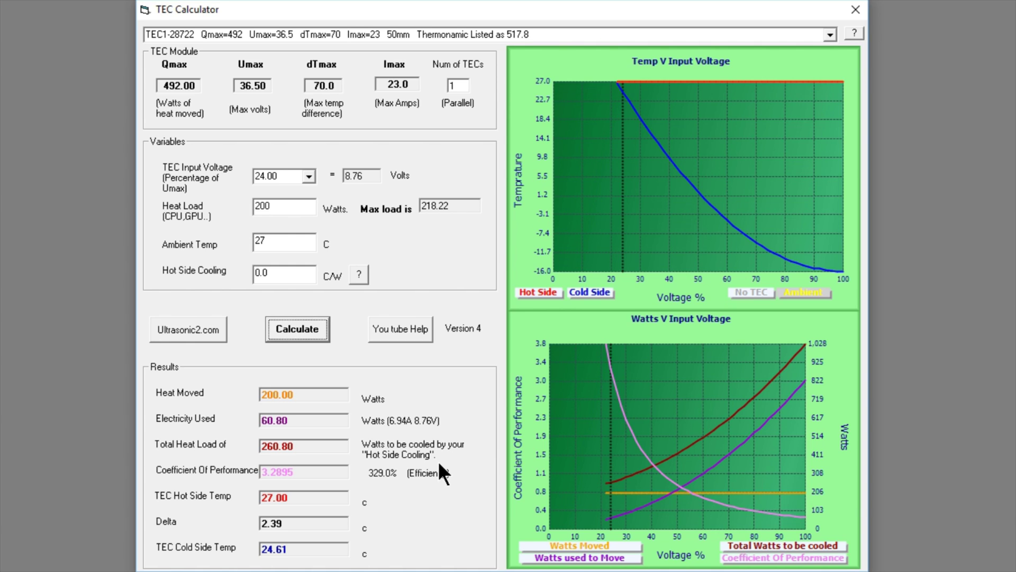
pyautogui.moveTo(286, 523); pyautogui.dragTo(244, 521)
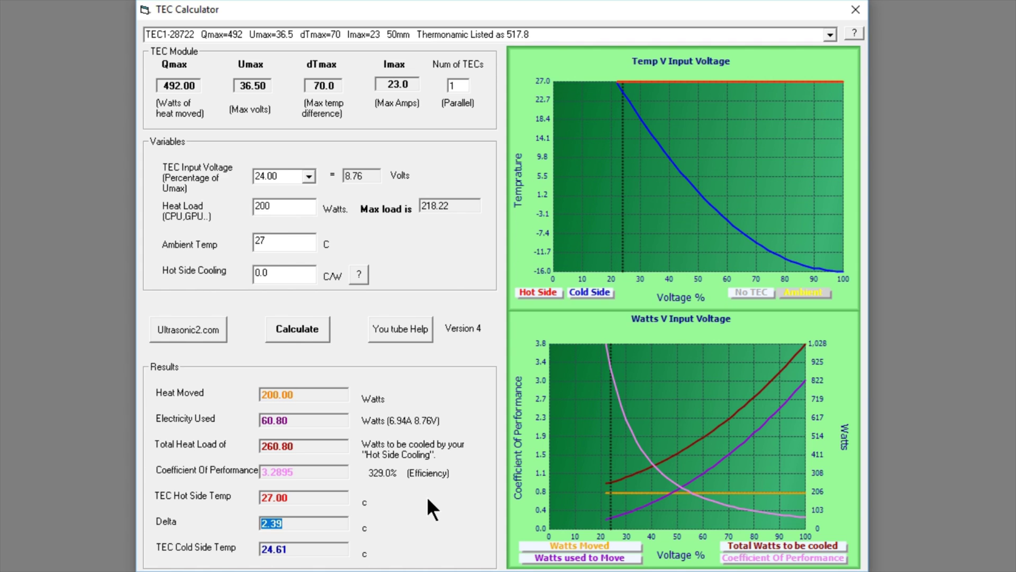
# Choose 48% input voltage, recalculate, and highlight the 23.61 Delta result
pyautogui.click(309, 177)
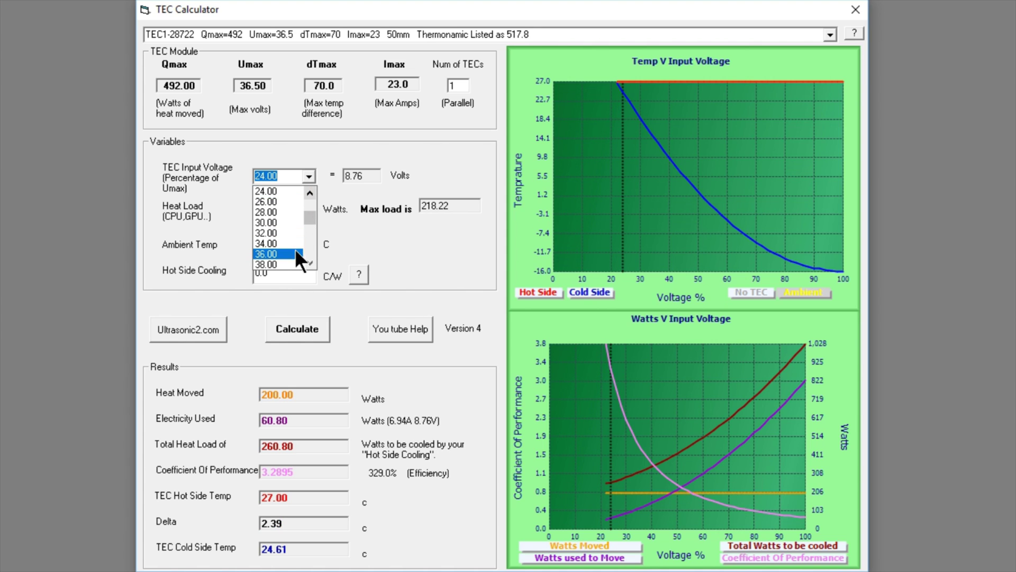
pyautogui.click(310, 261)
pyautogui.click(309, 260)
pyautogui.click(310, 260)
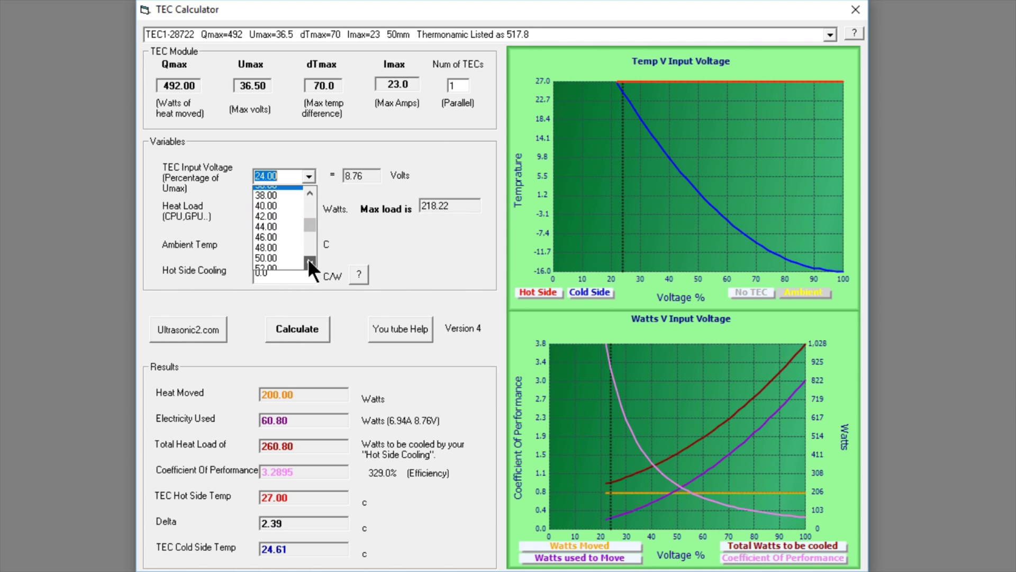
pyautogui.click(310, 261)
pyautogui.click(310, 260)
pyautogui.click(310, 260)
pyautogui.click(310, 260)
pyautogui.click(310, 260)
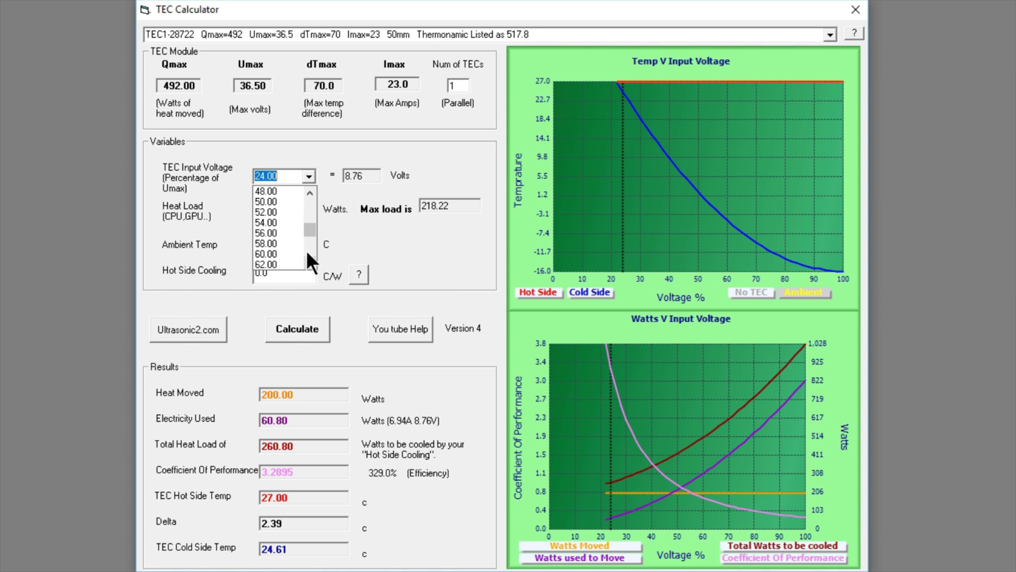
pyautogui.click(281, 192)
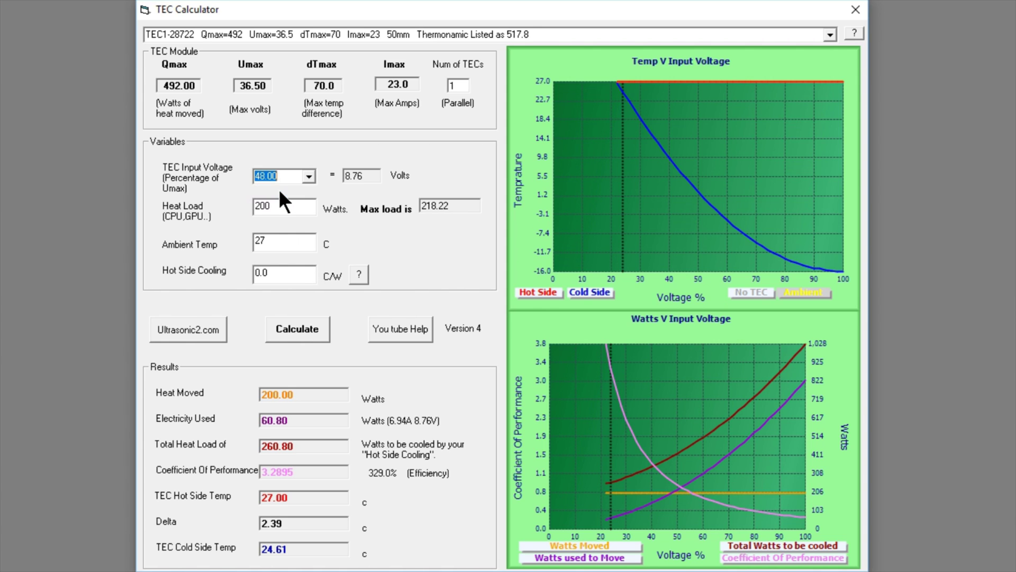
pyautogui.click(290, 326)
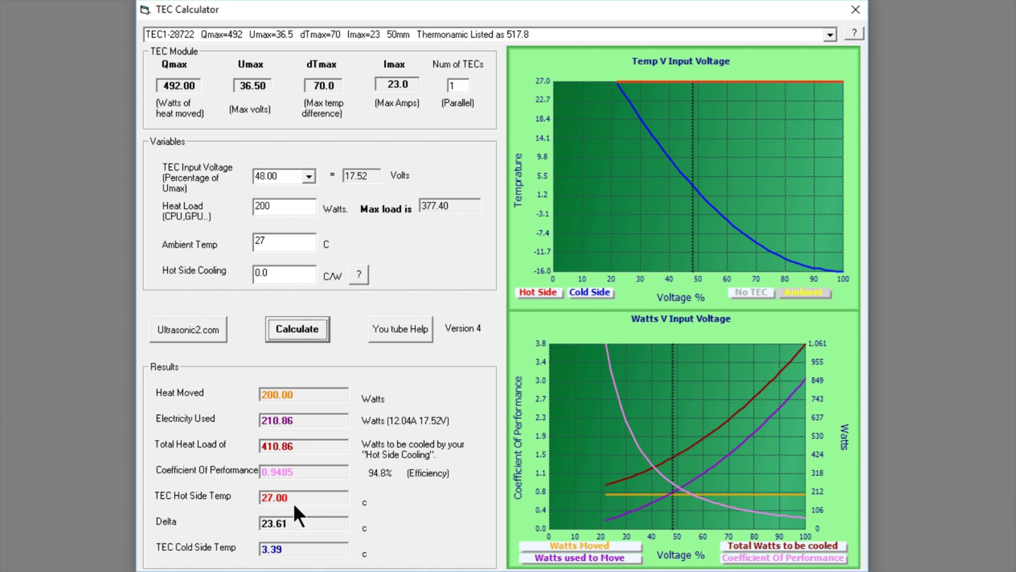
pyautogui.moveTo(295, 524); pyautogui.dragTo(253, 523)
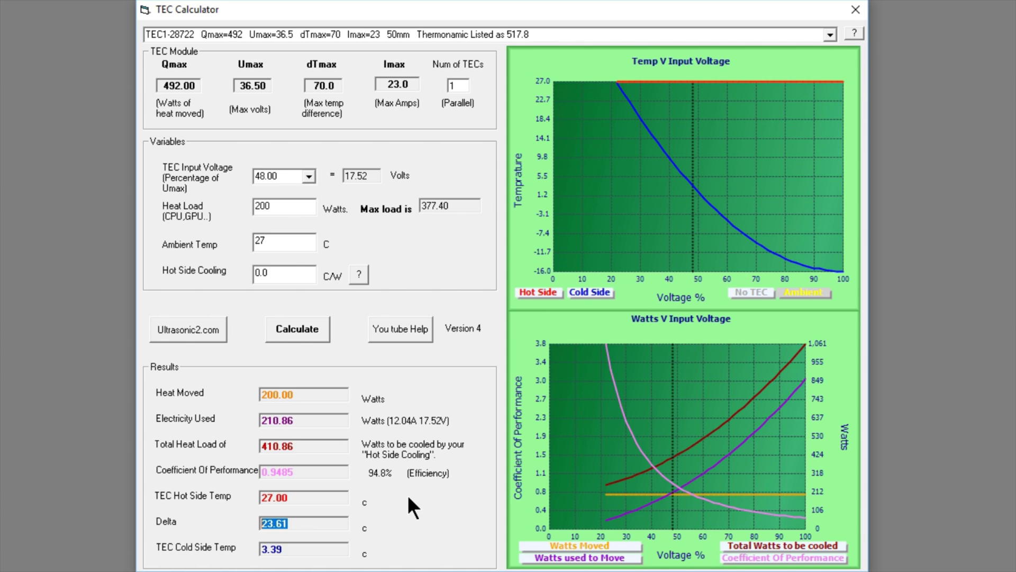
pyautogui.doubleClick(260, 207)
pyautogui.doubleClick(286, 552)
# Change Hot Side Cooling from 0.0 to 0.1 C/W and recalculate
pyautogui.click(268, 274)
pyautogui.moveTo(263, 273); pyautogui.dragTo(270, 274)
pyautogui.write('1')
pyautogui.click(306, 329)
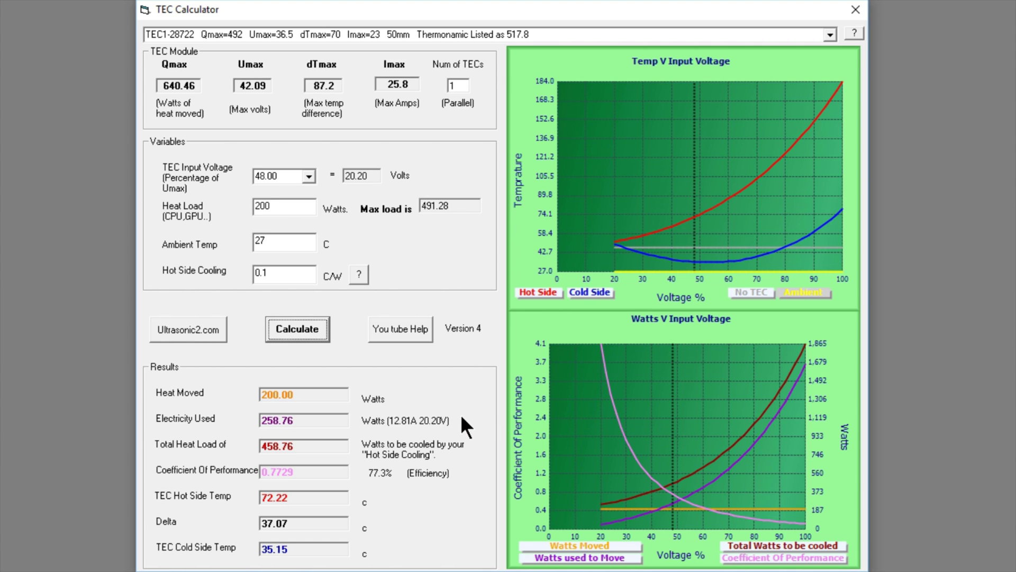
pyautogui.click(829, 35)
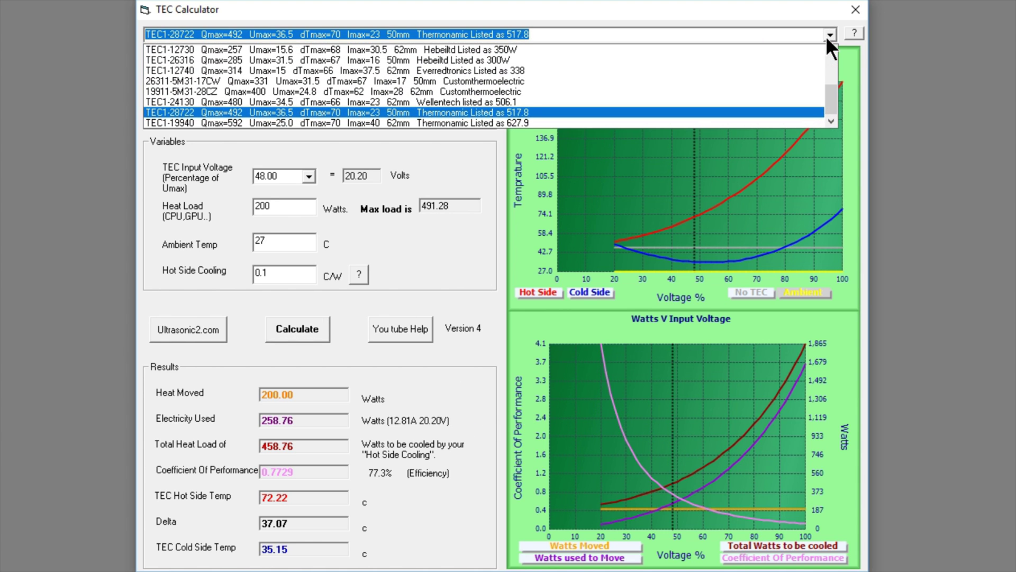
pyautogui.click(829, 36)
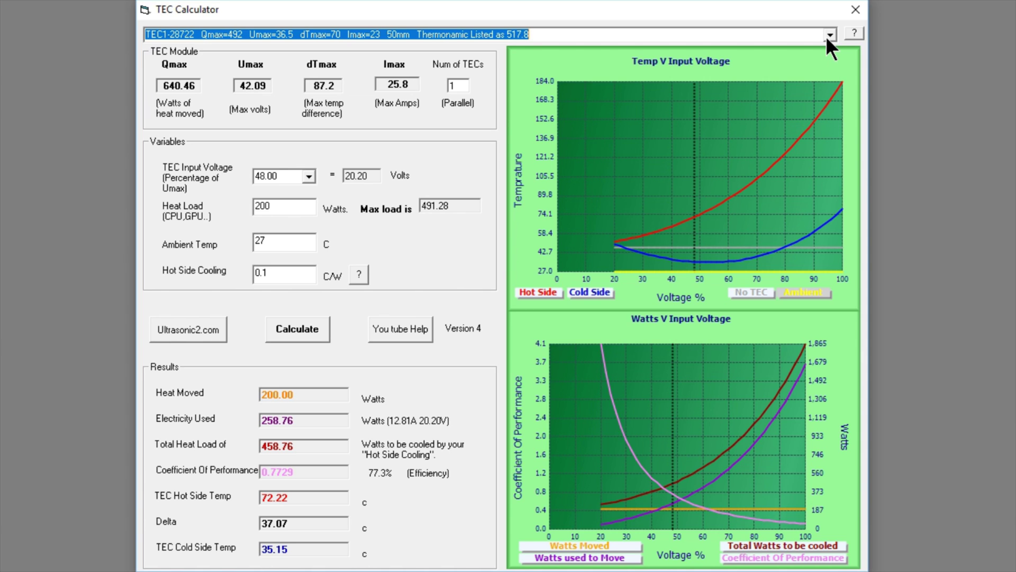